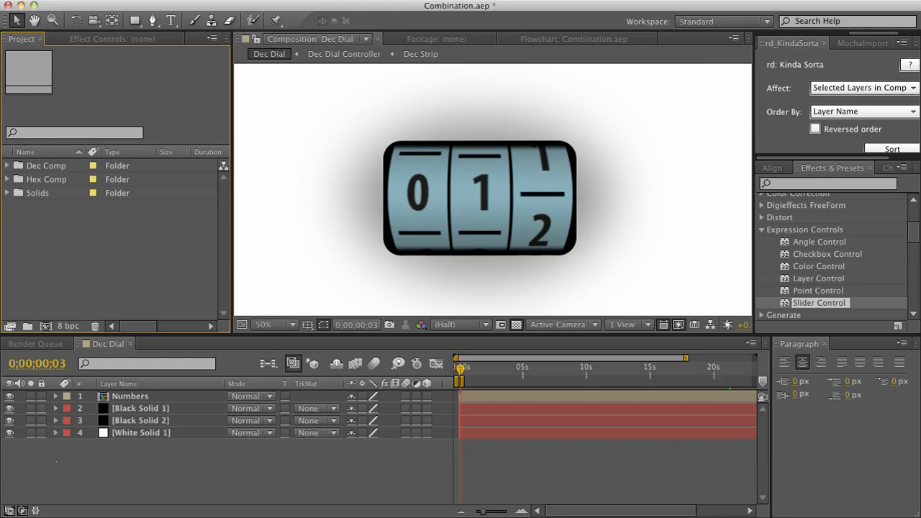
# Consult the automated odometer tutorial page in the browser, then return to After Effects.
pyautogui.press('super+Tab')
pyautogui.click(611, 24)
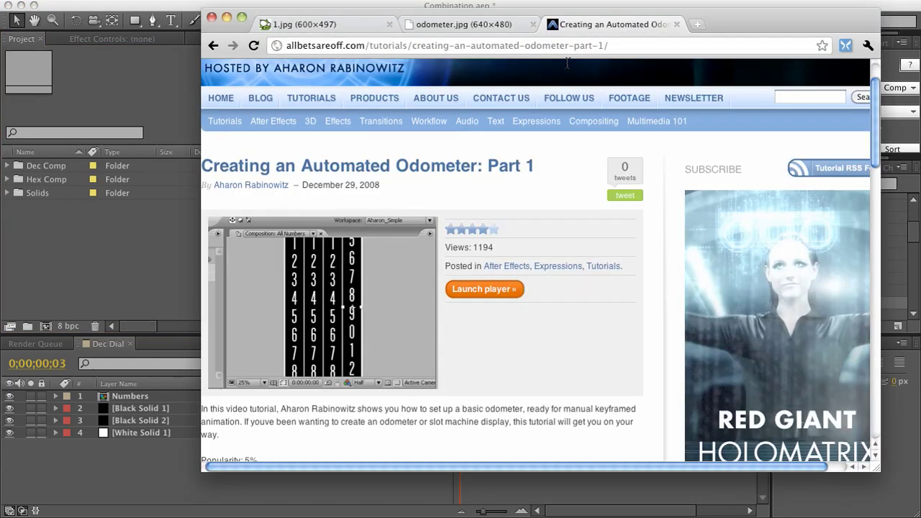
pyautogui.scroll(-2, 451, 289)
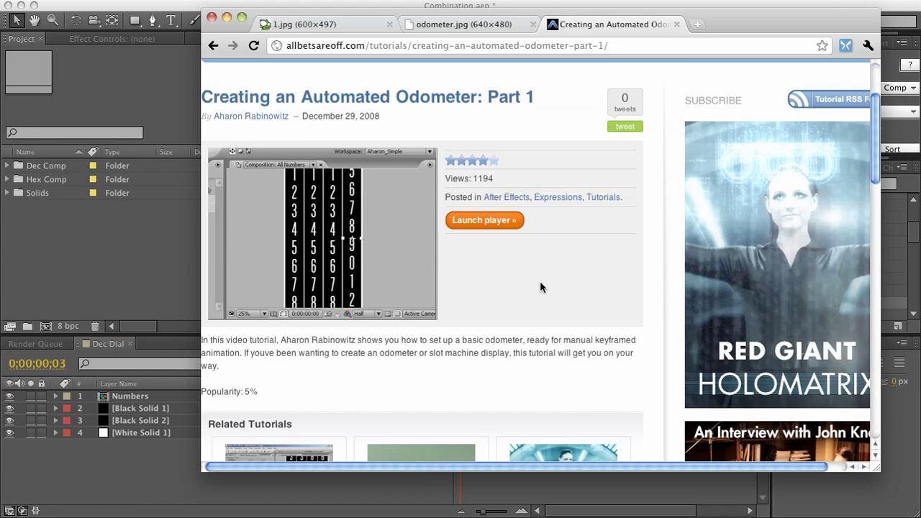
pyautogui.scroll(2, 501, 267)
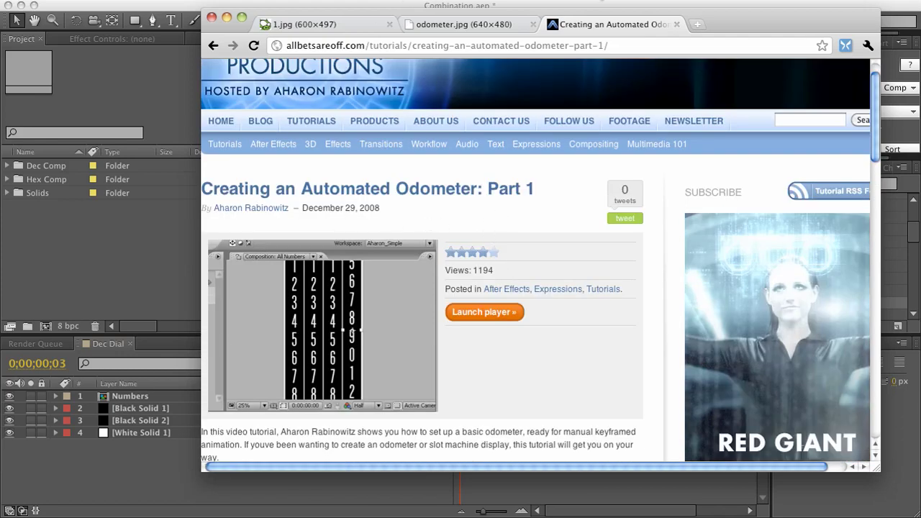
pyautogui.scroll(1, 408, 255)
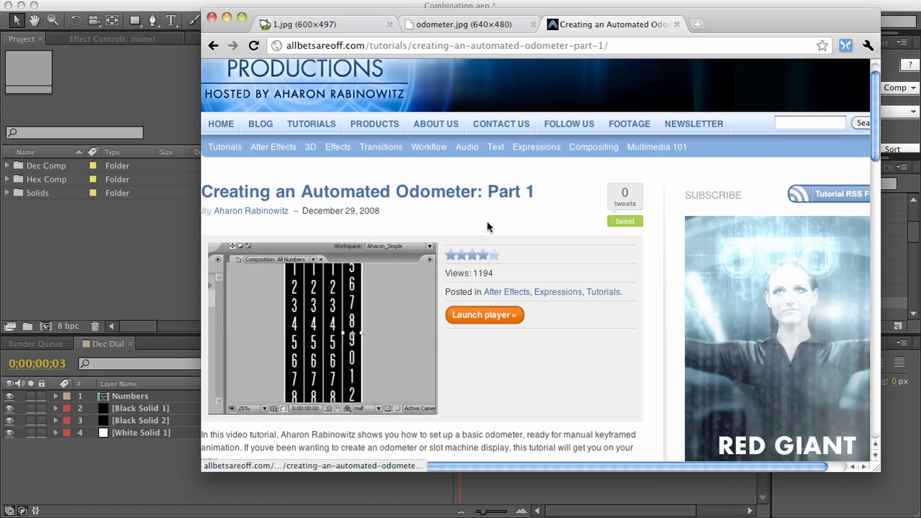
pyautogui.press('super+Tab')
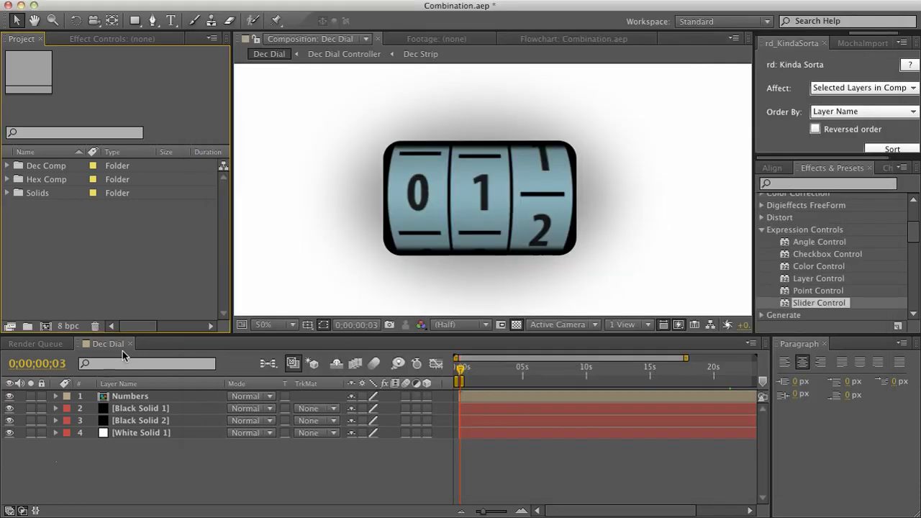
# Inside the Numbers precomp, reset the Ones Controller angle to zero.
pyautogui.doubleClick(144, 397)
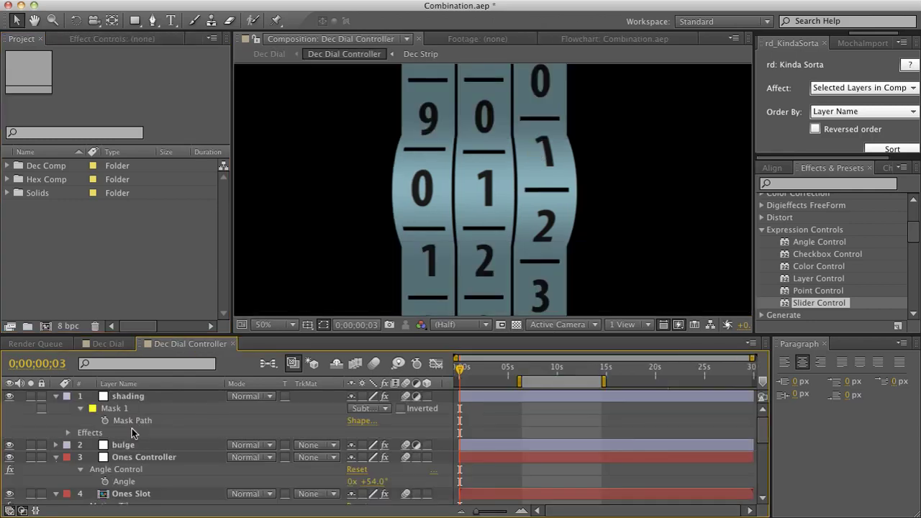
pyautogui.moveTo(370, 486); pyautogui.dragTo(358, 471)
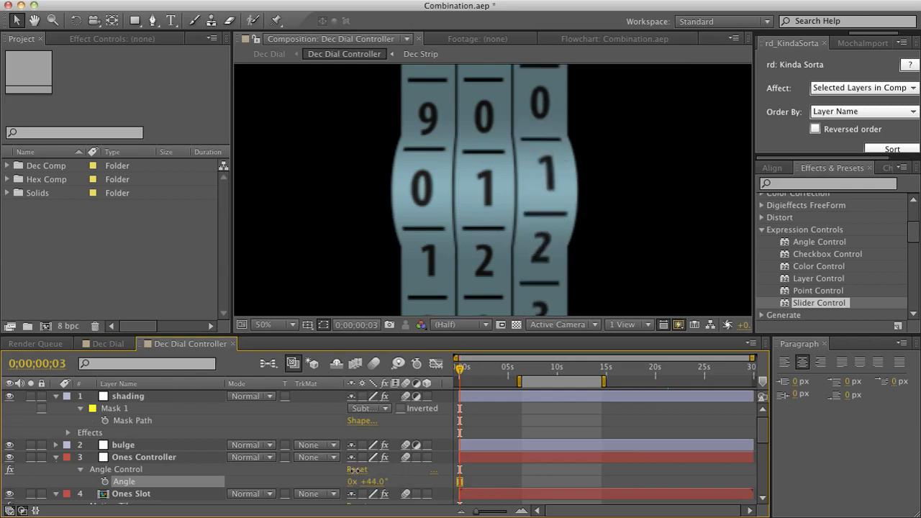
pyautogui.click(358, 469)
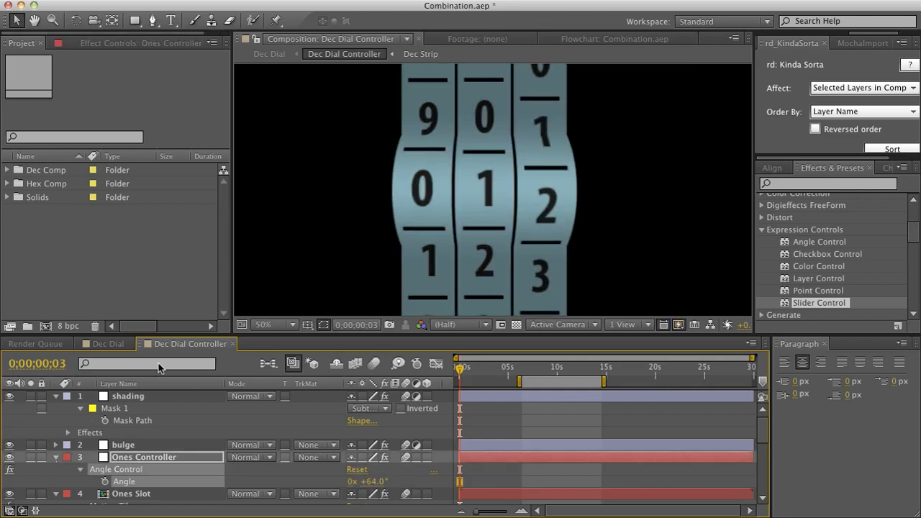
# Go back to the Dec Dial composition and select the White Solid 1 layer.
pyautogui.click(118, 343)
pyautogui.click(344, 100)
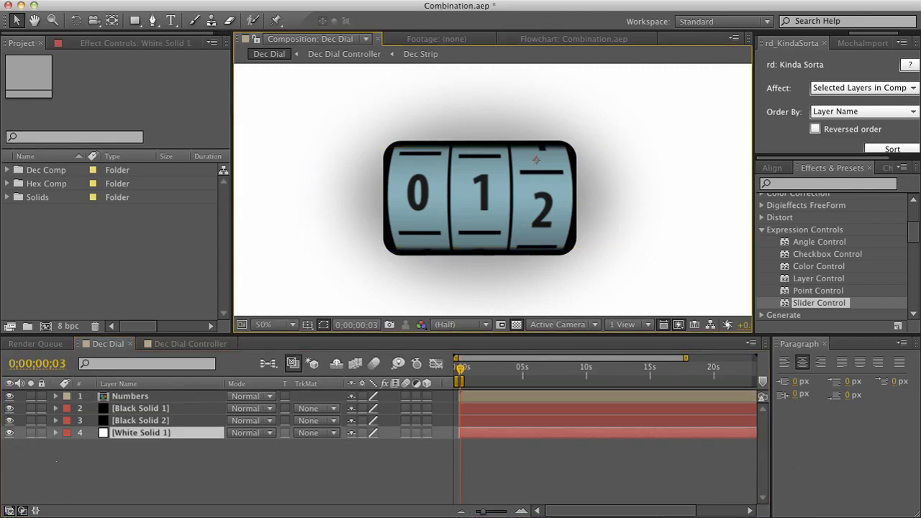
pyautogui.click(119, 231)
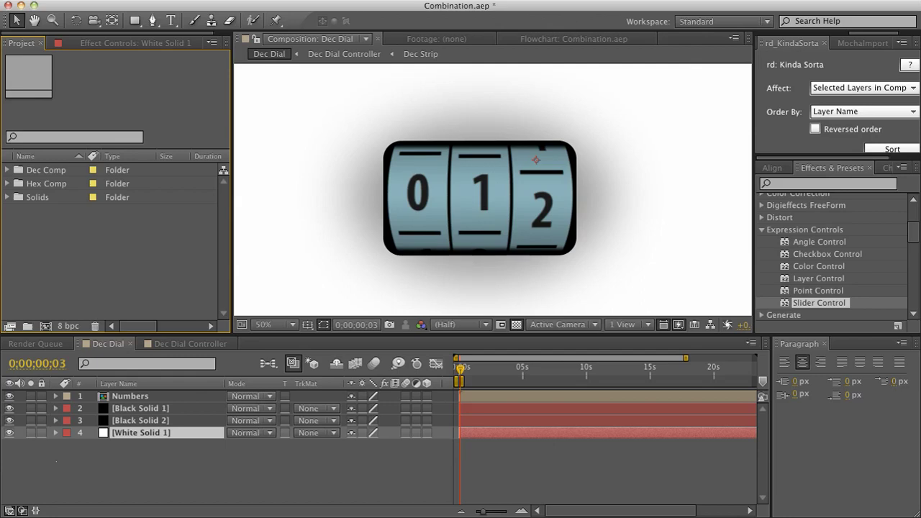
# Inspect the Dec Strip composition, panning to show digits 0–4.
pyautogui.click(420, 53)
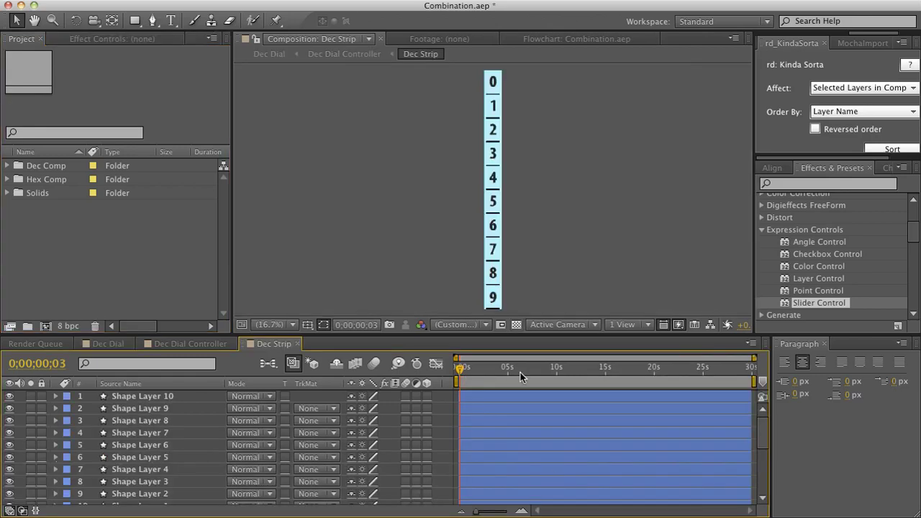
pyautogui.scroll(2, 518, 147)
pyautogui.moveTo(526, 148); pyautogui.dragTo(549, 239)
pyautogui.press('v')
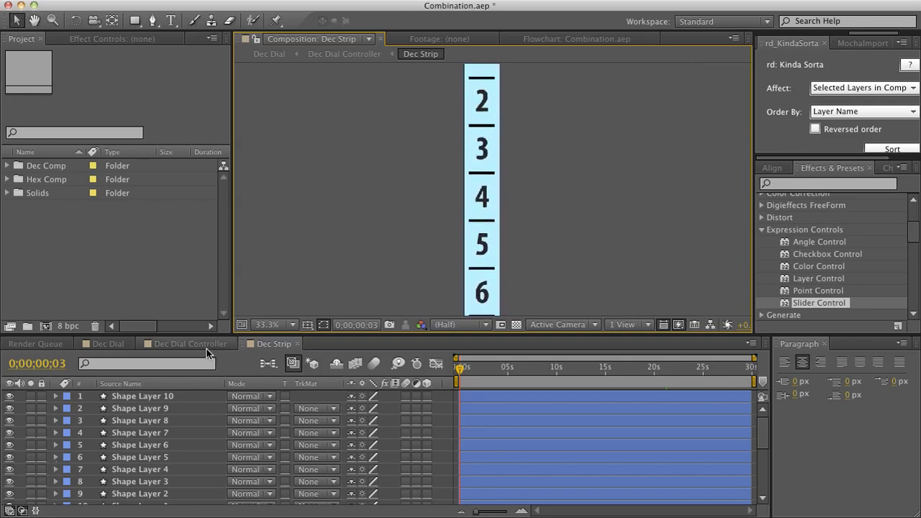
# In Dec Dial Controller, expand the Ones Slot layer's Motion Tile effect properties.
pyautogui.click(207, 344)
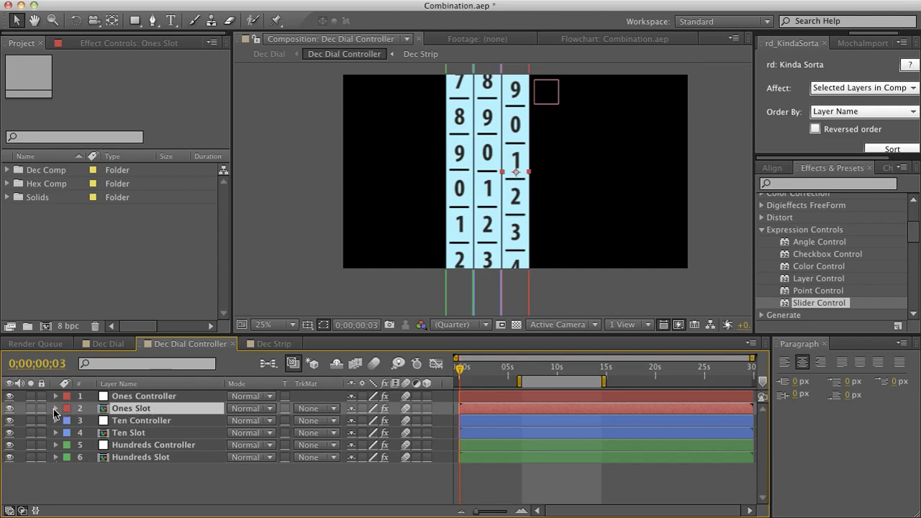
pyautogui.press('e')
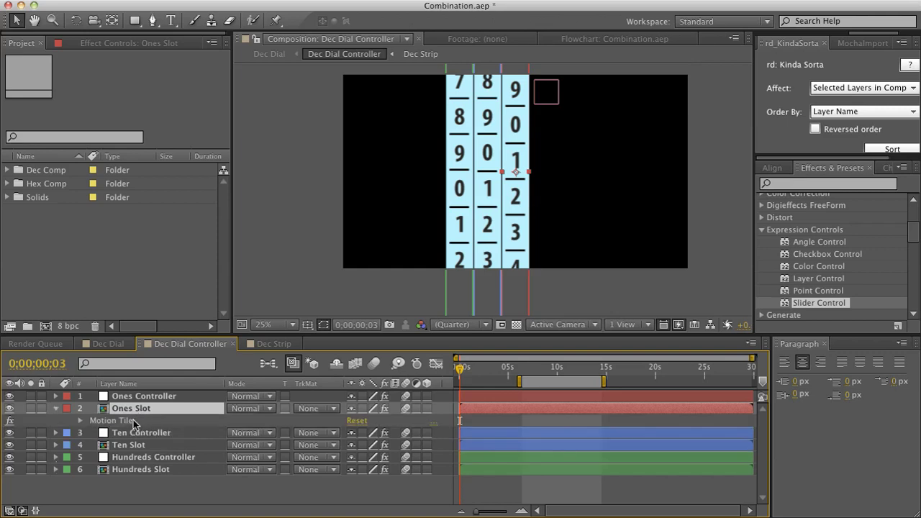
pyautogui.click(79, 421)
pyautogui.click(379, 415)
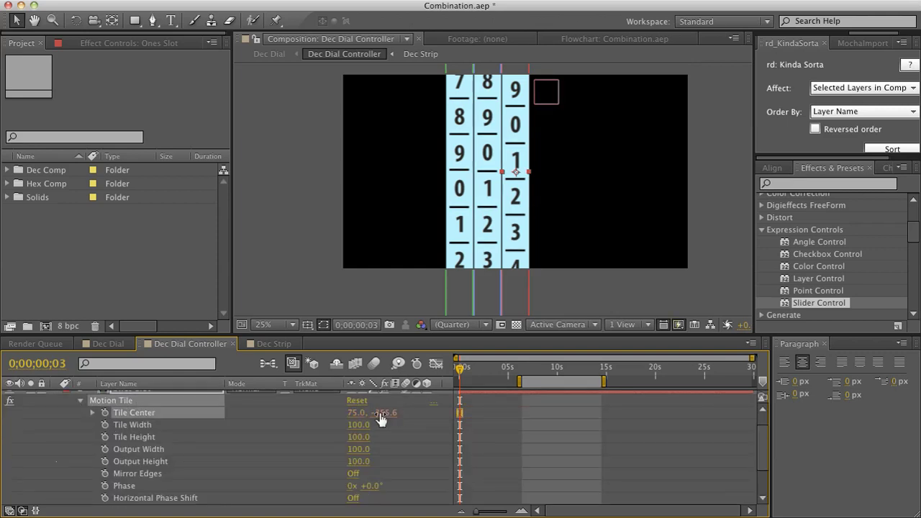
pyautogui.click(357, 415)
pyautogui.scroll(2, 317, 416)
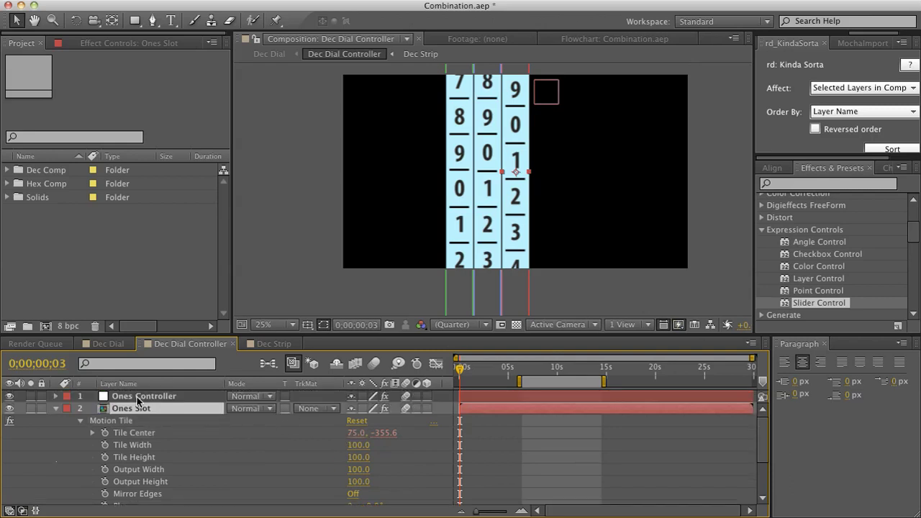
# Set the Ones Controller's Angle Control to +96° and collapse the layers.
pyautogui.click(138, 396)
pyautogui.press('e')
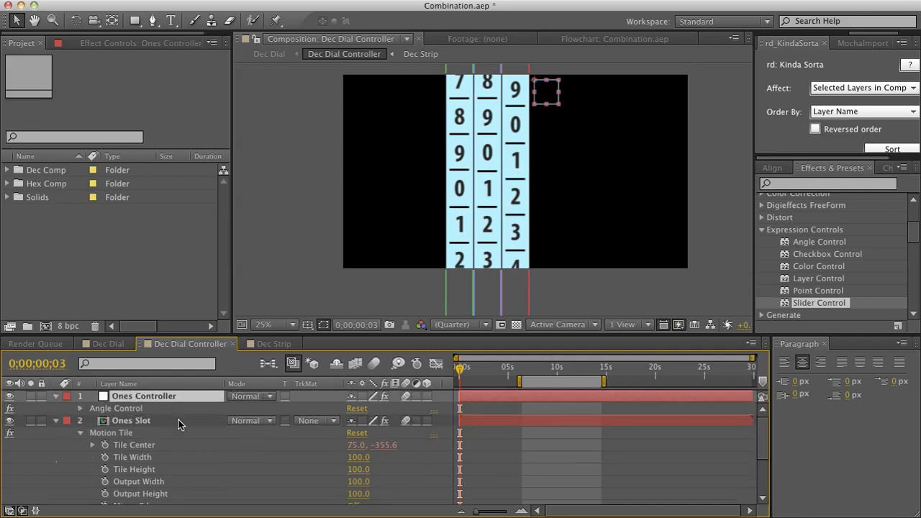
pyautogui.click(79, 408)
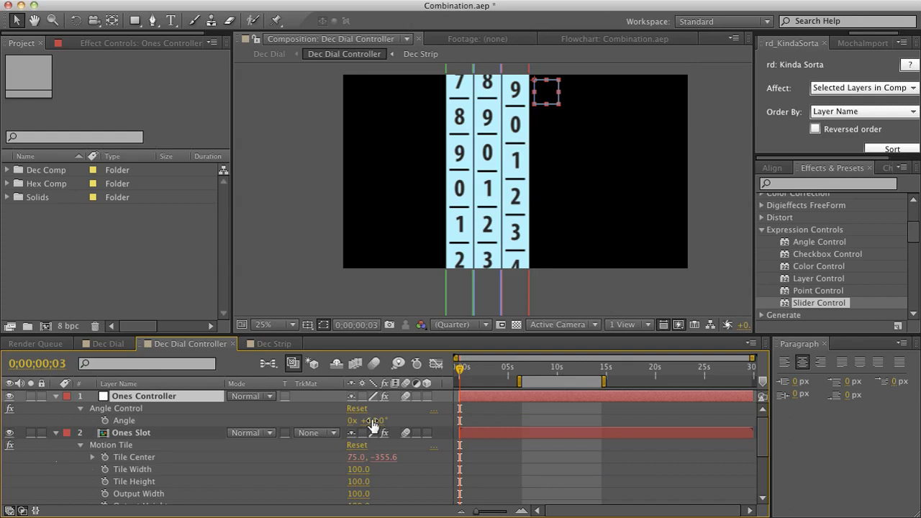
pyautogui.moveTo(371, 421); pyautogui.dragTo(396, 413)
pyautogui.click(143, 409)
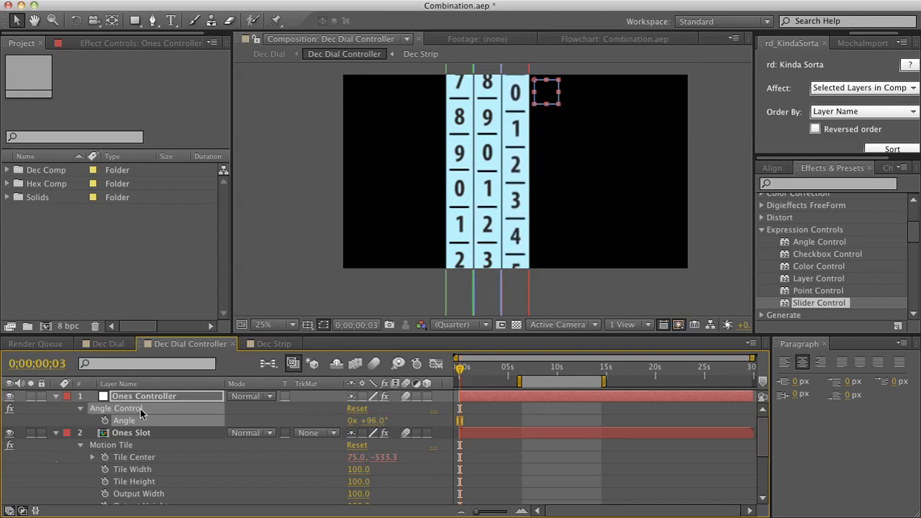
pyautogui.click(80, 408)
pyautogui.click(56, 397)
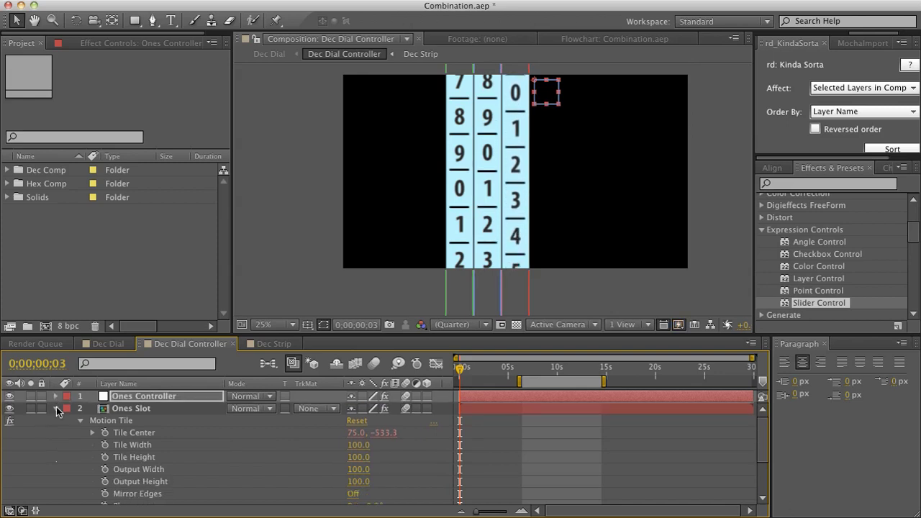
pyautogui.click(57, 409)
pyautogui.click(83, 497)
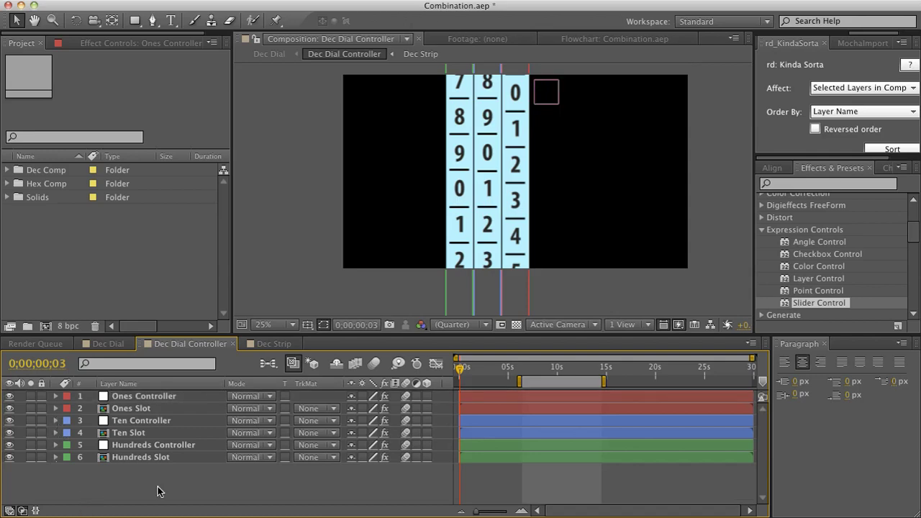
# Add a new adjustment layer above the controller layers.
pyautogui.rightClick(155, 483)
pyautogui.moveTo(216, 492)
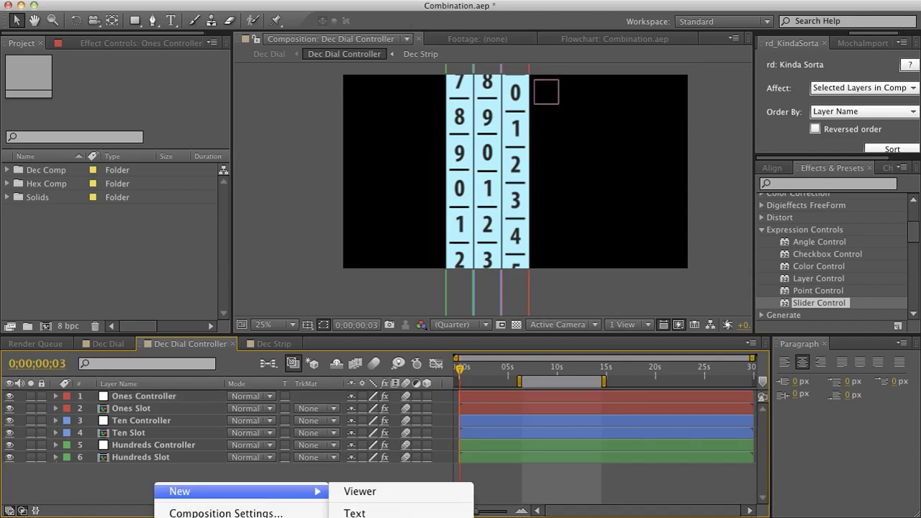
pyautogui.click(360, 517)
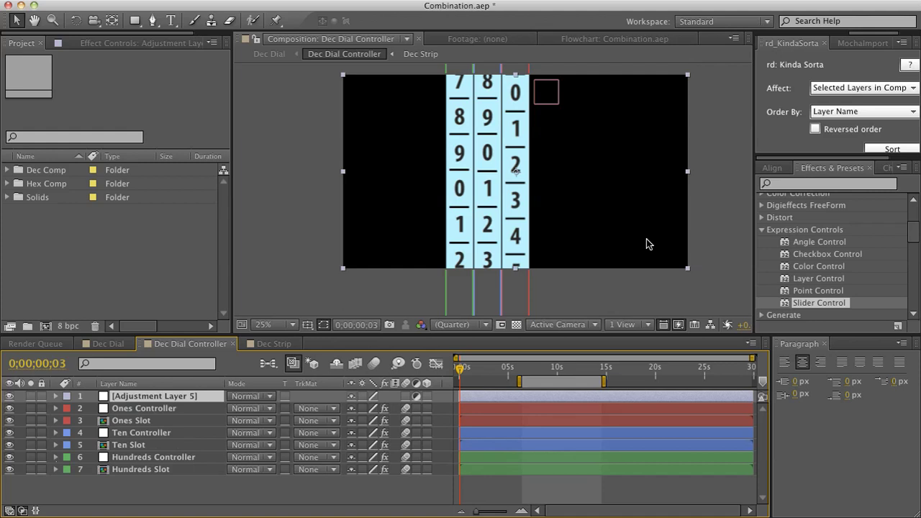
pyautogui.press('b')
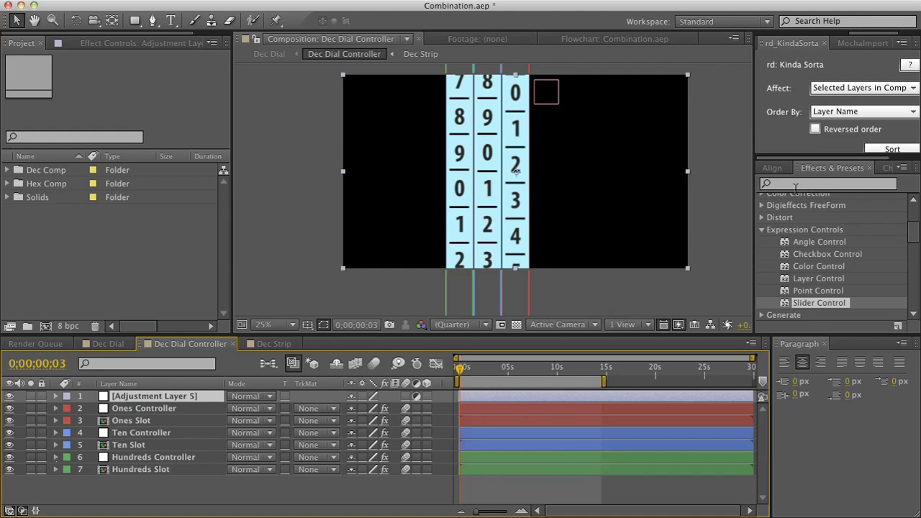
# Search 'bulg' in Effects & Presets and apply Bulge to the adjustment layer.
pyautogui.click(787, 184)
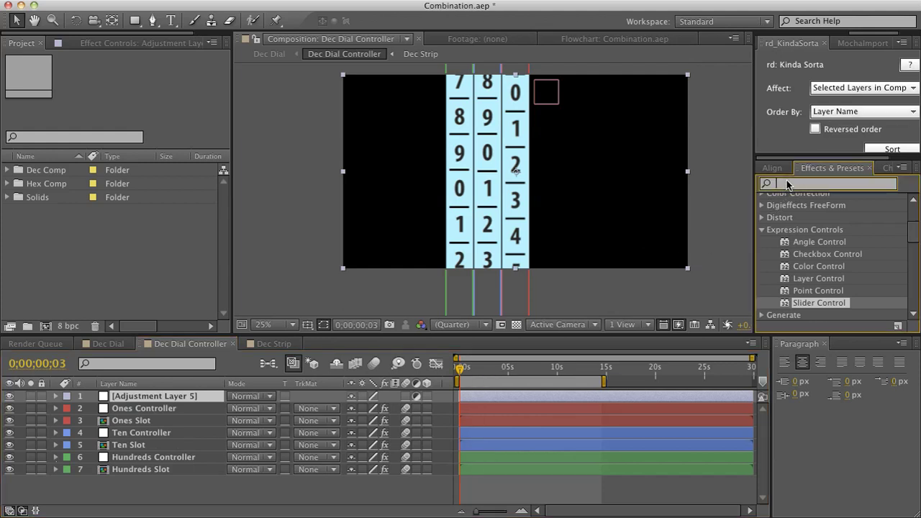
pyautogui.write('buld')
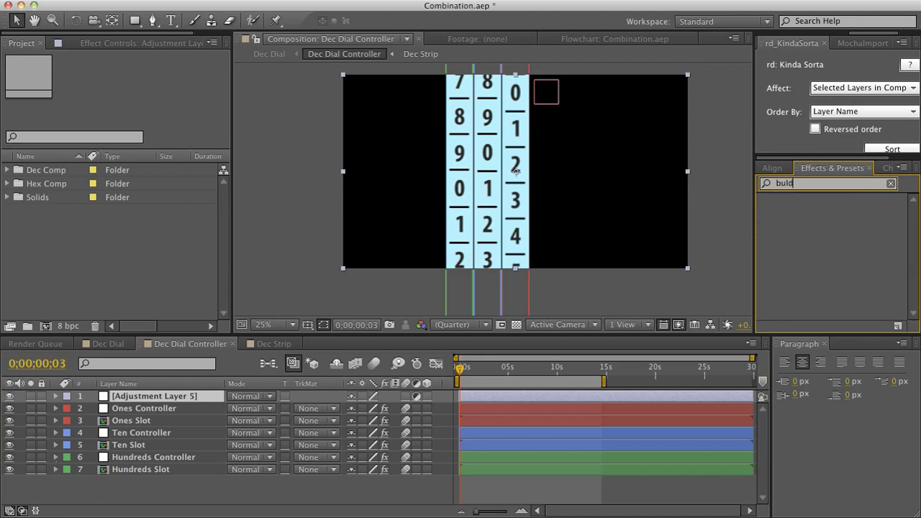
pyautogui.press('BackSpace')
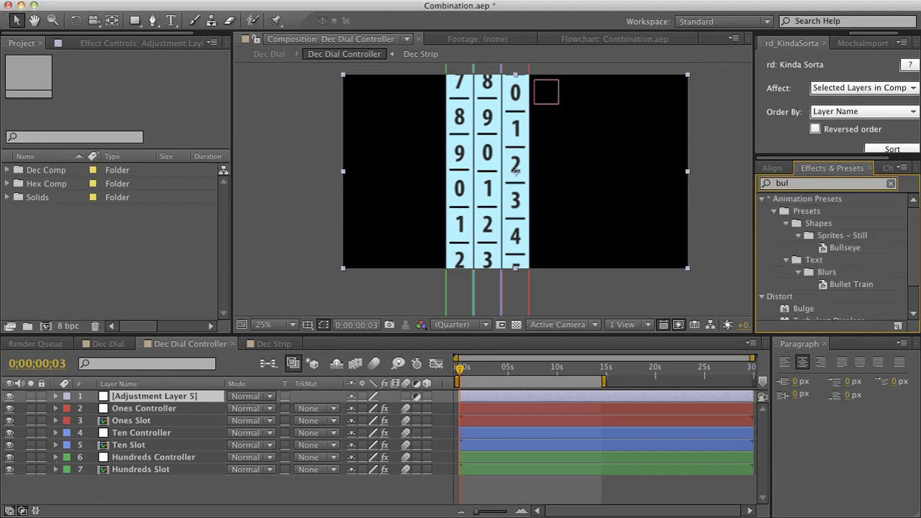
pyautogui.write('d')
pyautogui.press('BackSpace')
pyautogui.press('BackSpace')
pyautogui.press('BackSpace')
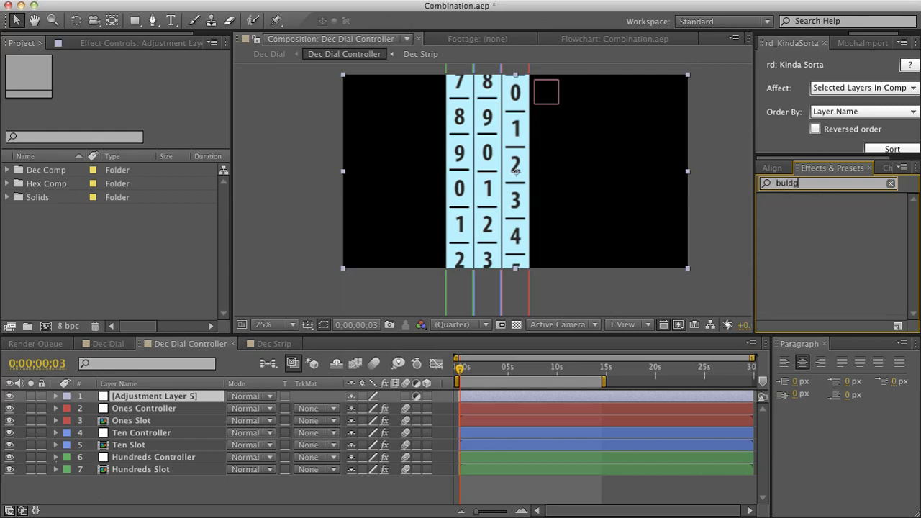
pyautogui.write('ulg')
pyautogui.moveTo(805, 212); pyautogui.dragTo(153, 398)
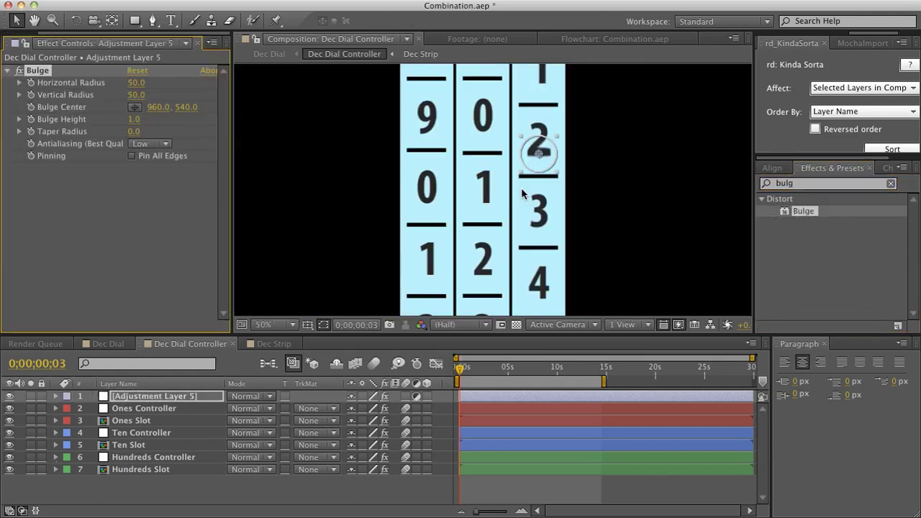
# Reset the ones, tens and hundreds controller angles to 0 so the dials read 000.
pyautogui.moveTo(516, 174); pyautogui.dragTo(487, 172)
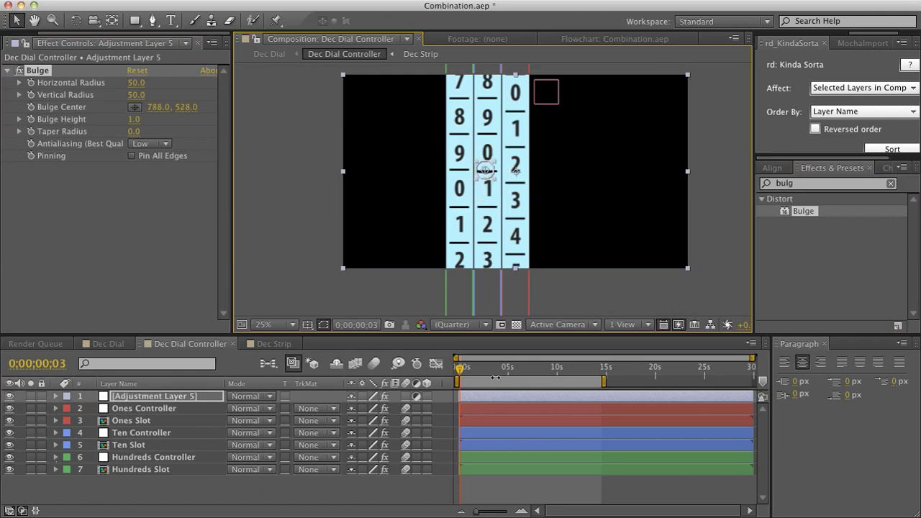
pyautogui.click(458, 371)
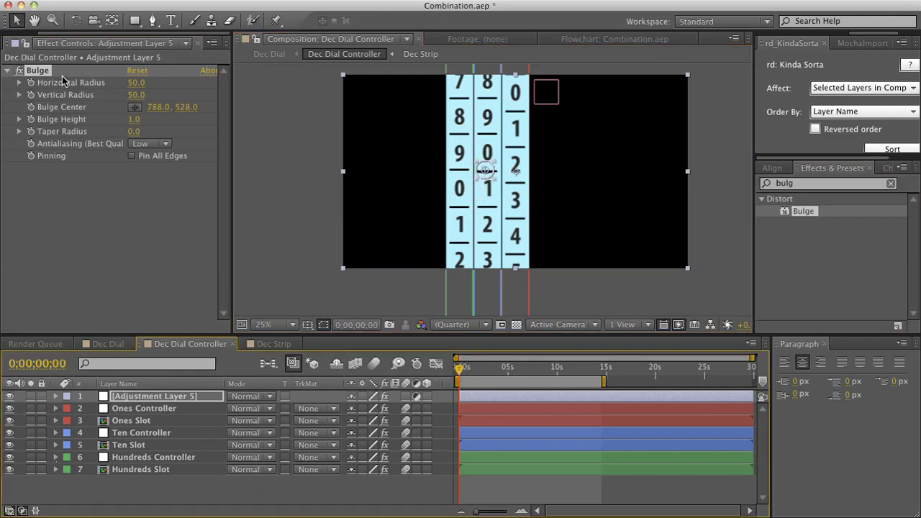
pyautogui.click(133, 408)
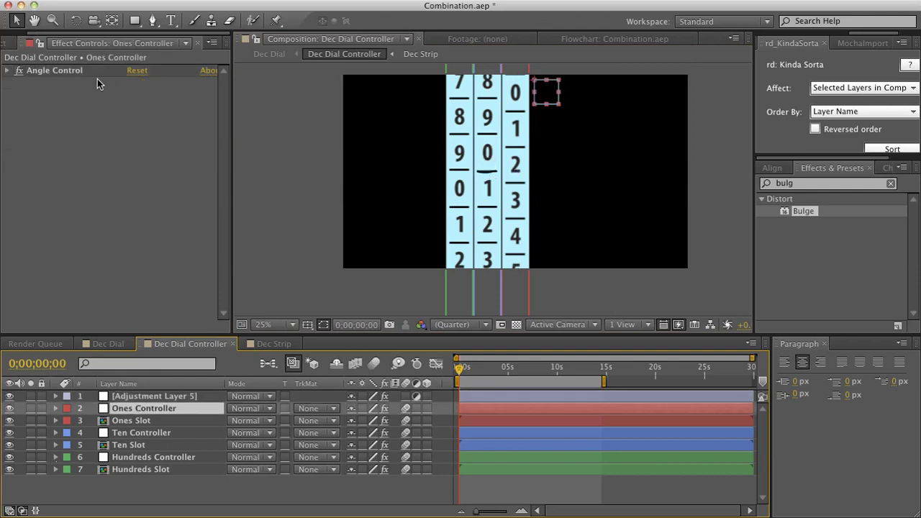
pyautogui.click(7, 72)
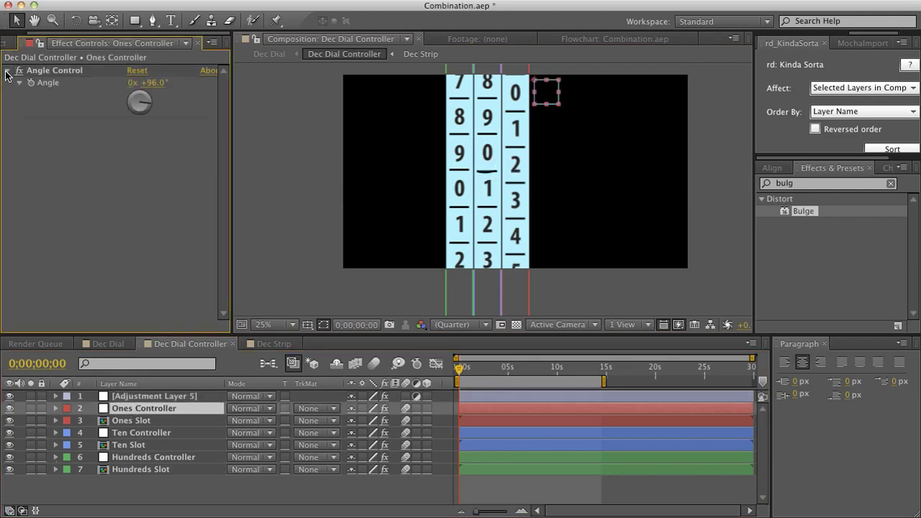
pyautogui.click(137, 71)
pyautogui.click(141, 434)
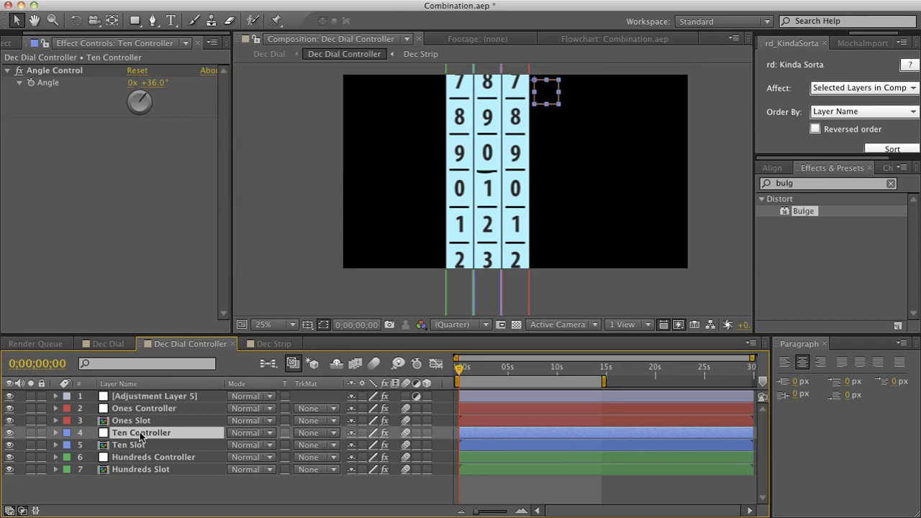
pyautogui.click(137, 71)
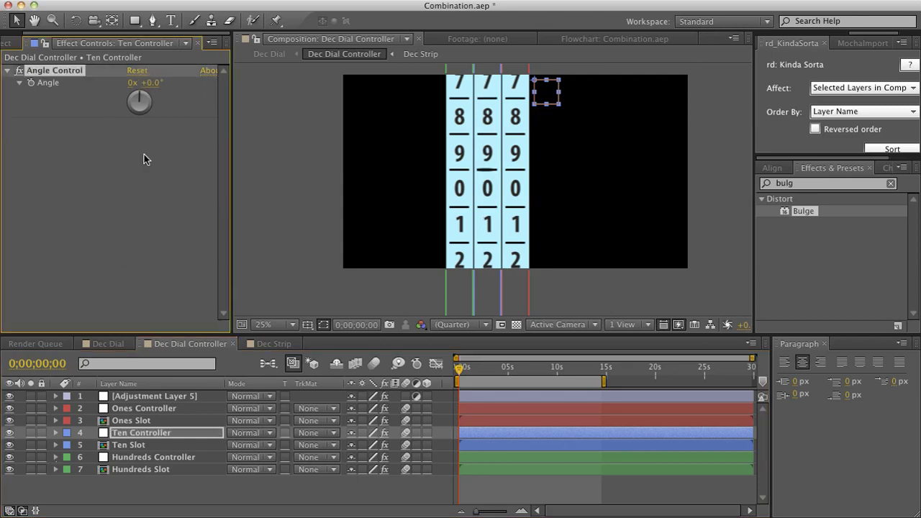
pyautogui.click(149, 458)
pyautogui.click(137, 72)
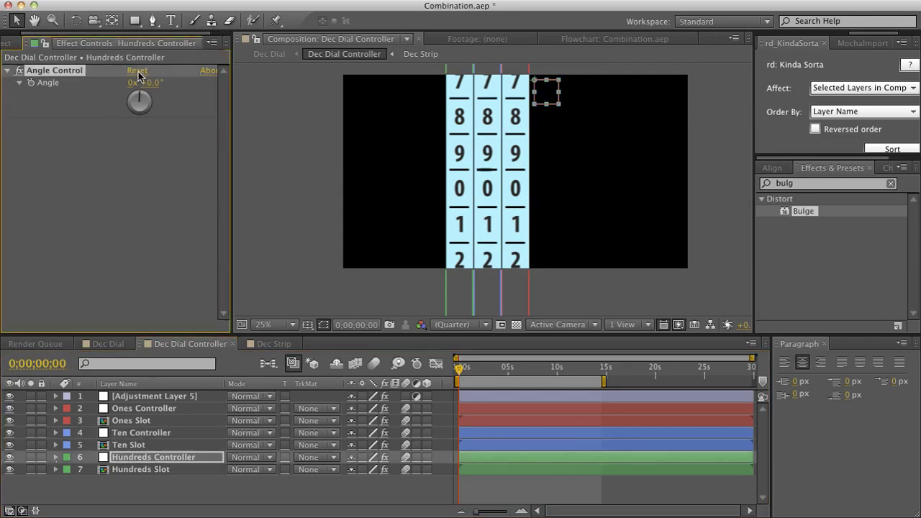
# Stretch the Bulge wide to 1275 × 168 radii across the digit row and lower it.
pyautogui.press('.')
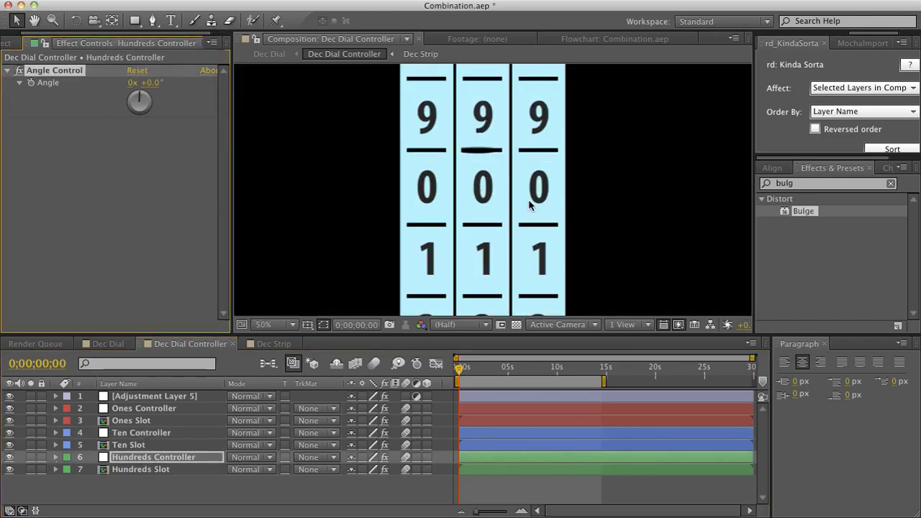
pyautogui.click(154, 398)
pyautogui.click(43, 72)
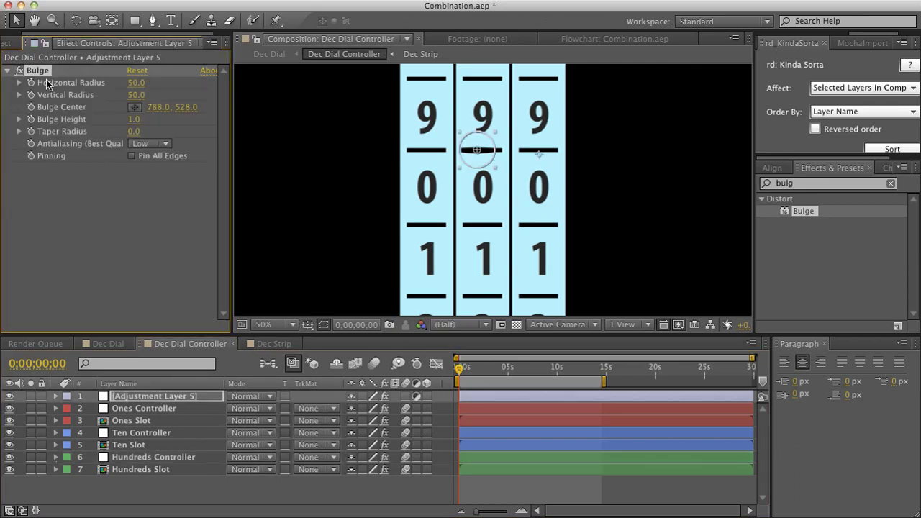
pyautogui.moveTo(496, 173); pyautogui.dragTo(679, 207)
pyautogui.press(',')
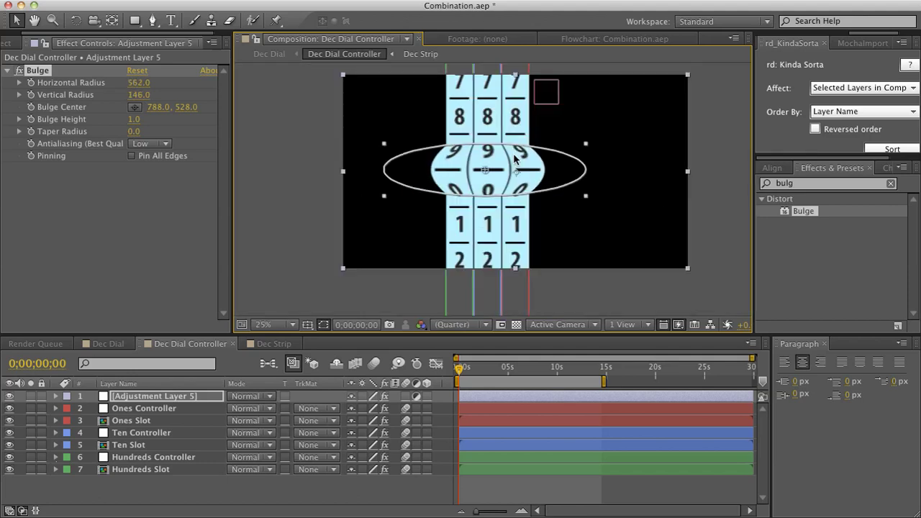
pyautogui.moveTo(485, 175); pyautogui.dragTo(486, 191)
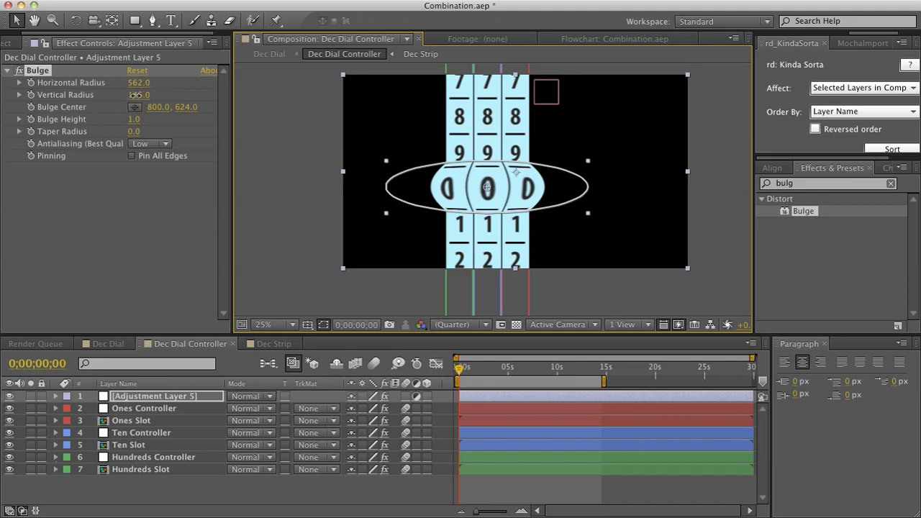
pyautogui.moveTo(135, 99); pyautogui.dragTo(427, 108)
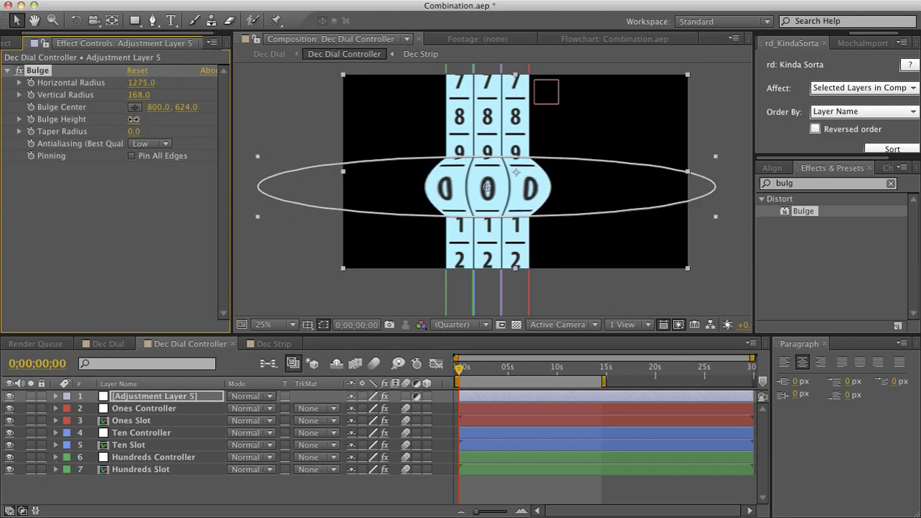
pyautogui.moveTo(135, 119); pyautogui.dragTo(96, 128)
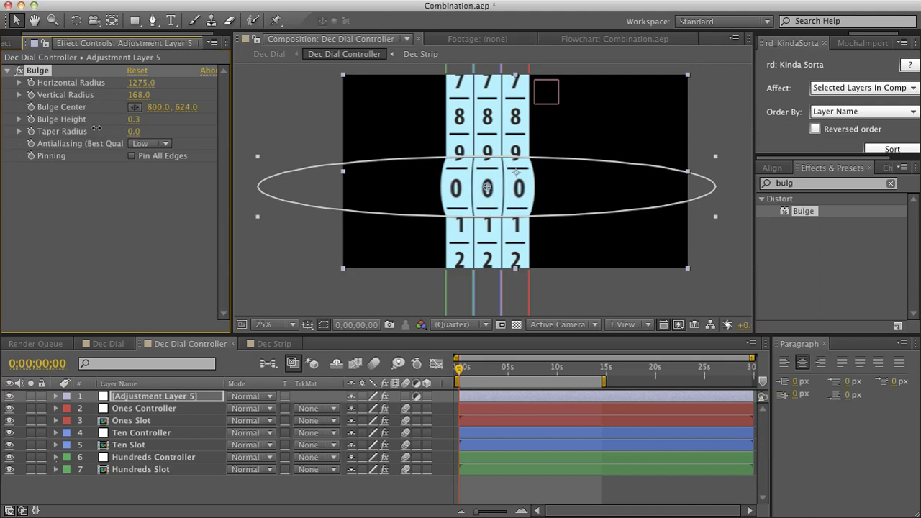
# Set Bulge Height to 0.3 and centre it at 806, 632 on the 0 row.
pyautogui.scroll(1, 522, 222)
pyautogui.moveTo(482, 186); pyautogui.dragTo(483, 190)
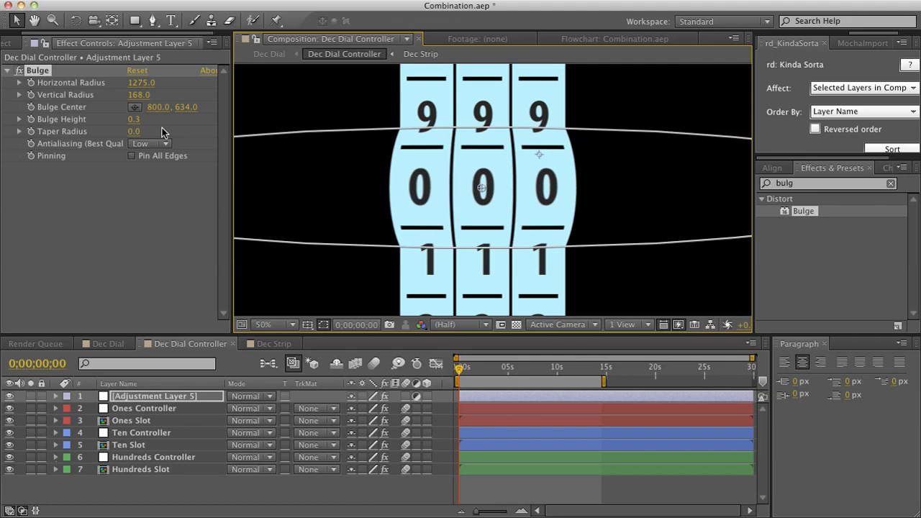
pyautogui.click(133, 119)
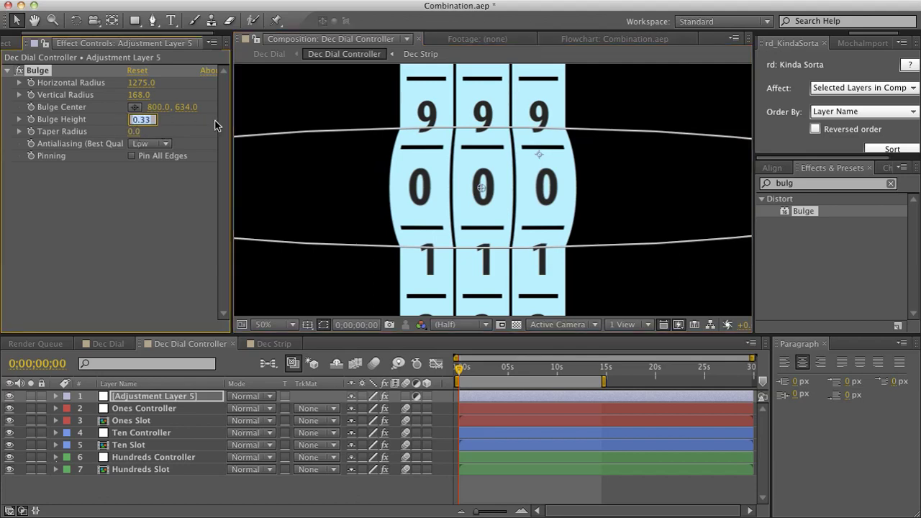
pyautogui.write('0.4')
pyautogui.press('Return')
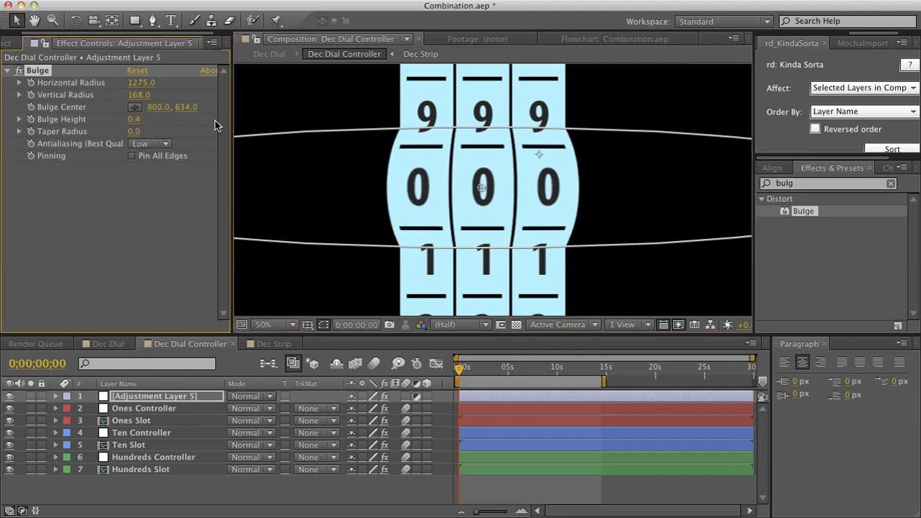
pyautogui.click(133, 120)
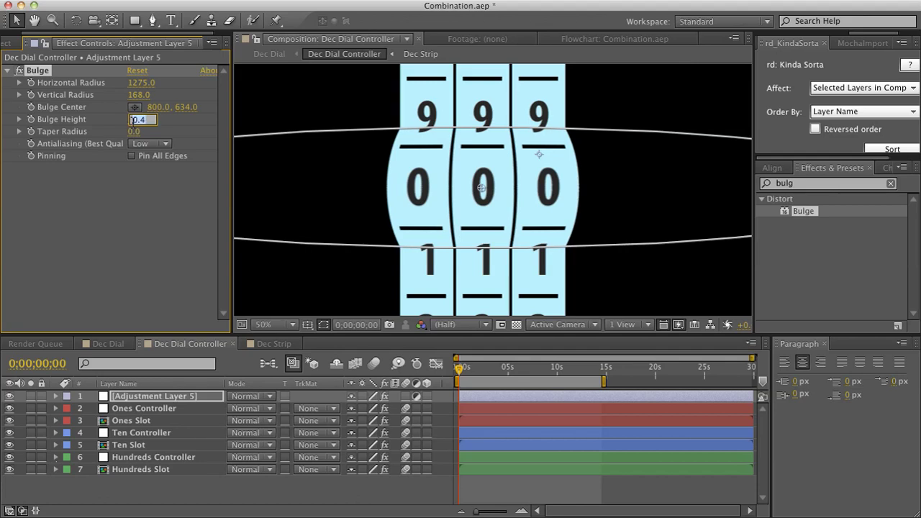
pyautogui.press('Return')
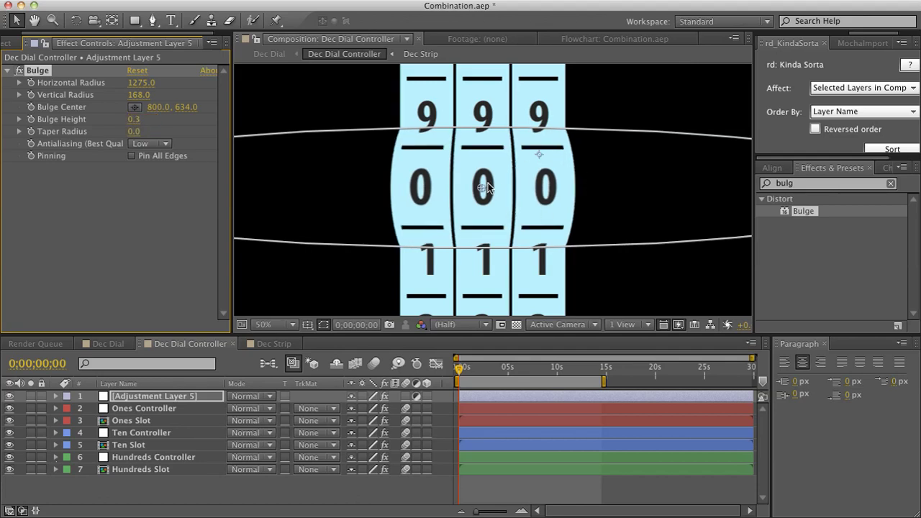
pyautogui.moveTo(482, 188); pyautogui.dragTo(484, 187)
pyautogui.scroll(-1, 480, 183)
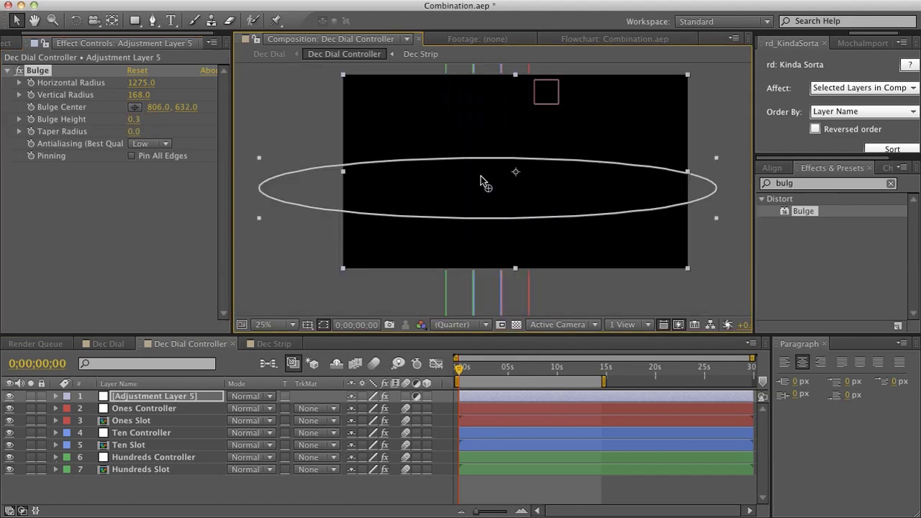
pyautogui.click(275, 128)
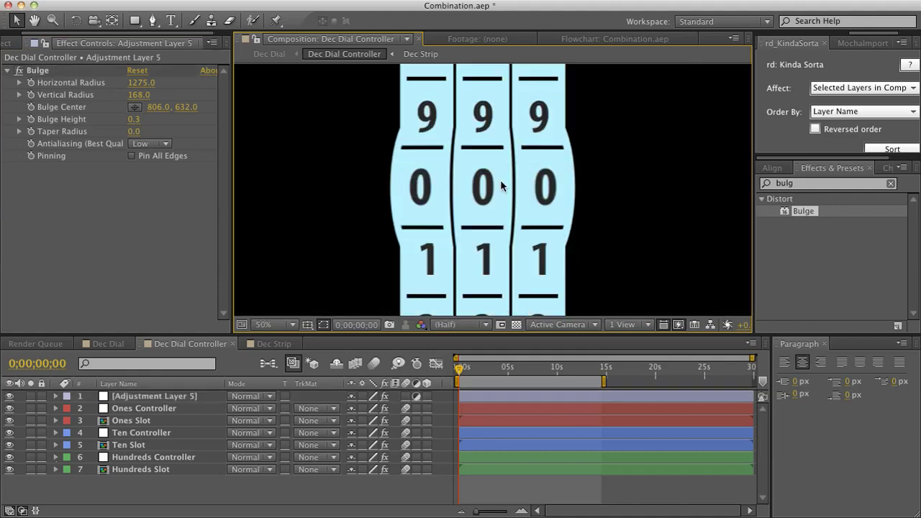
pyautogui.scroll(1, 505, 184)
pyautogui.scroll(-1, 432, 174)
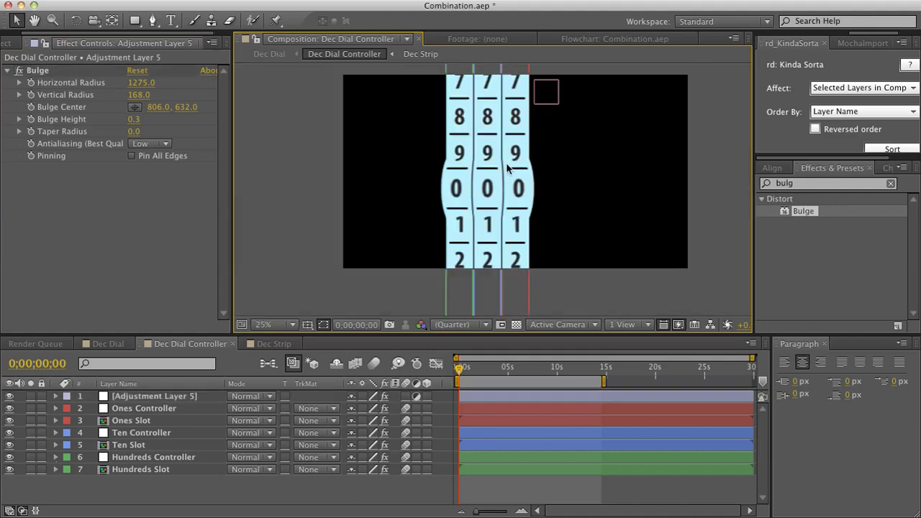
# Add a second new adjustment layer to the Dec Dial Controller comp.
pyautogui.rightClick(150, 486)
pyautogui.moveTo(242, 497)
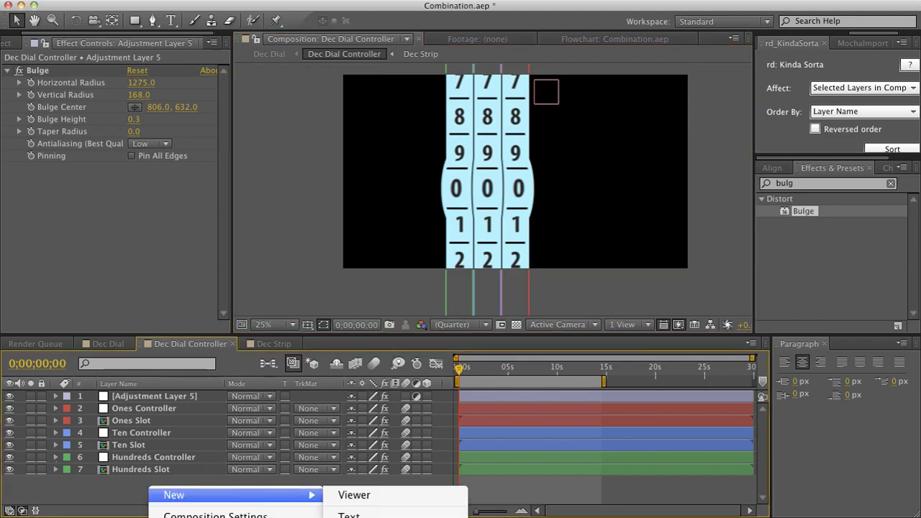
pyautogui.click(375, 464)
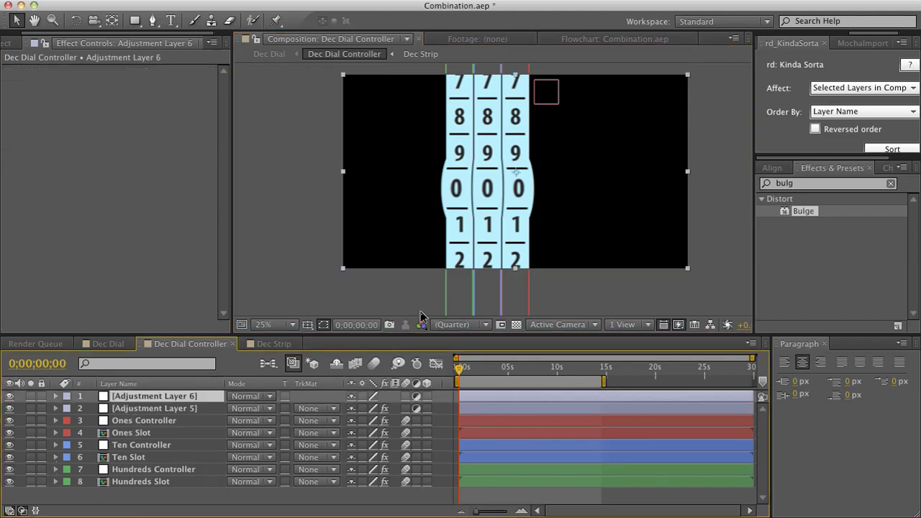
# Apply a black Fill effect to the adjustment layer and switch it off for now.
pyautogui.click(822, 188)
pyautogui.write('fill')
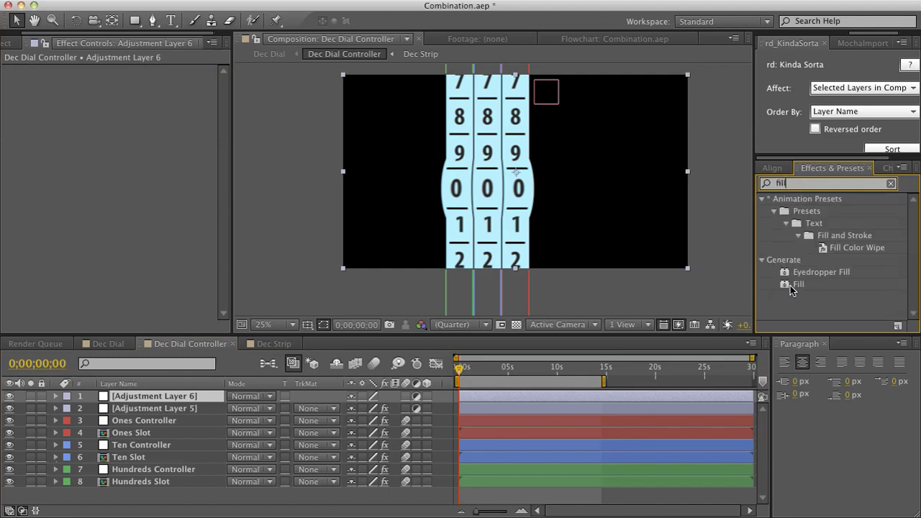
pyautogui.moveTo(797, 285); pyautogui.dragTo(162, 396)
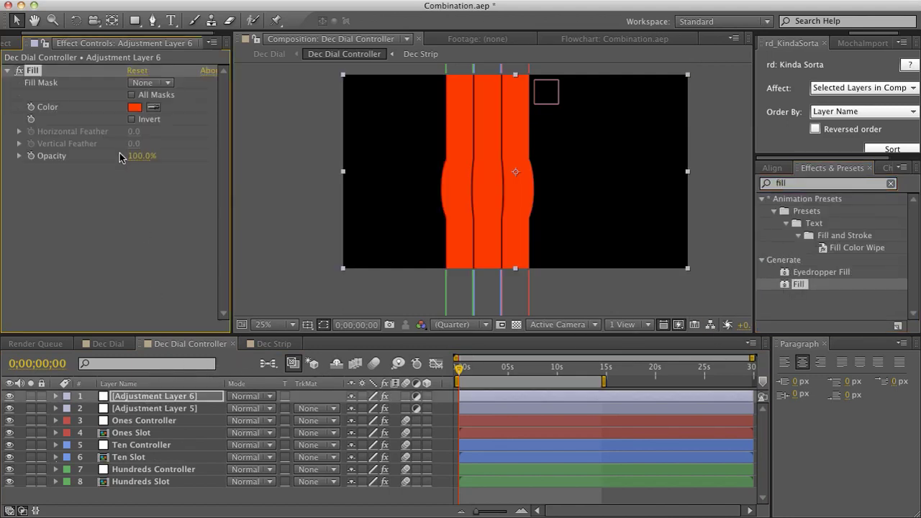
pyautogui.click(138, 110)
pyautogui.moveTo(491, 344); pyautogui.dragTo(389, 444)
pyautogui.click(691, 241)
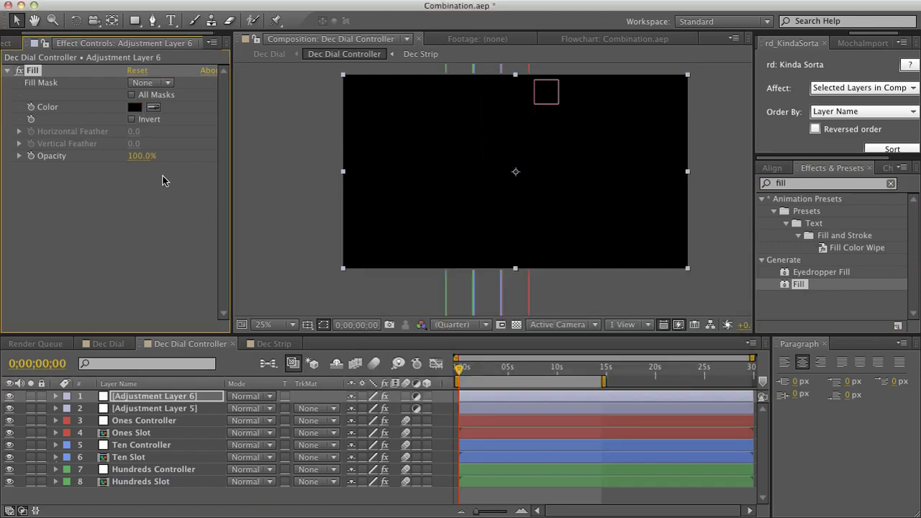
pyautogui.click(18, 70)
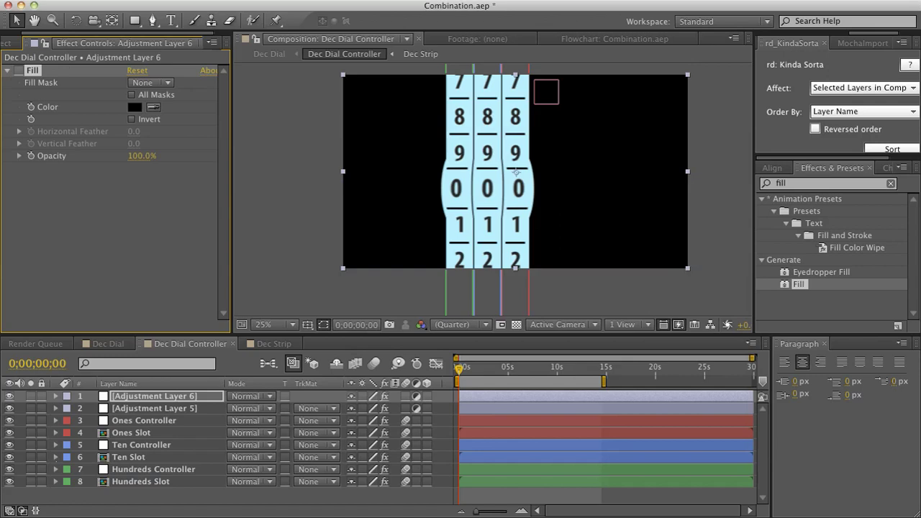
pyautogui.click(134, 20)
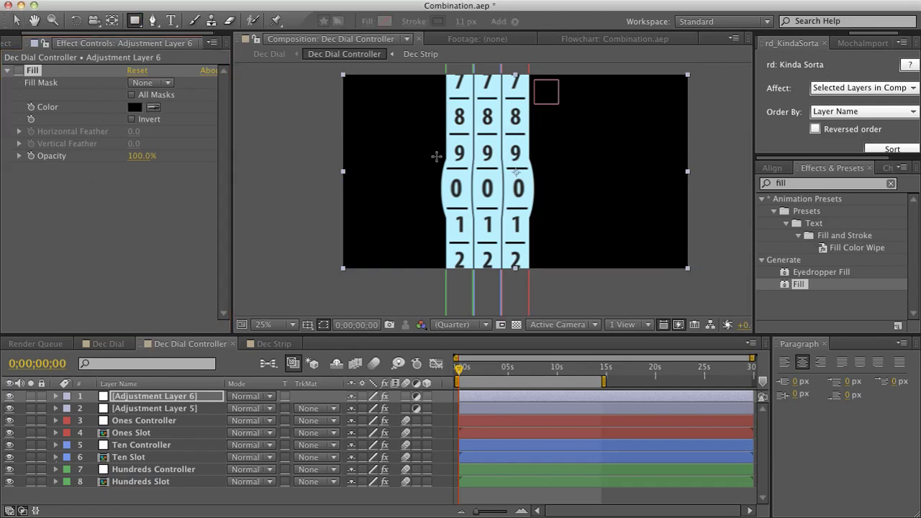
pyautogui.scroll(2, 429, 170)
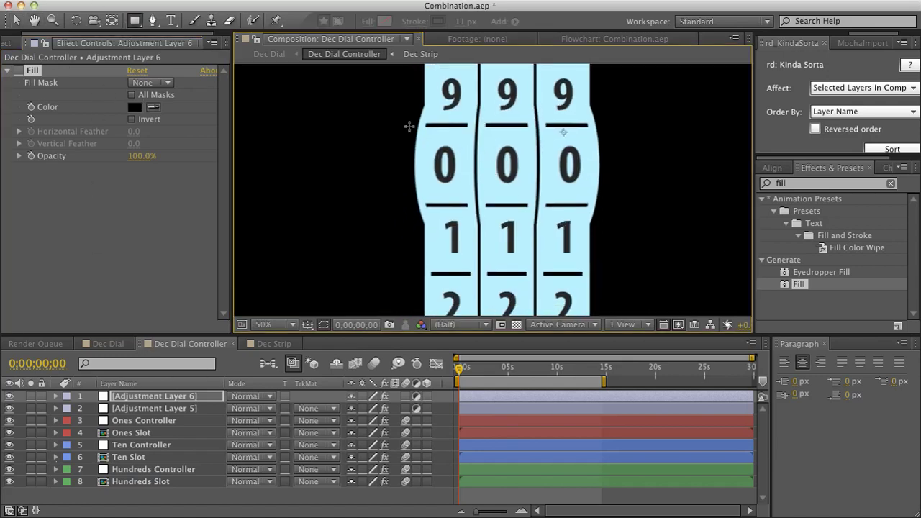
# Draw a rectangular mask across the 0 row, set it to Subtract, and re-enable Fill.
pyautogui.moveTo(314, 122); pyautogui.dragTo(716, 204)
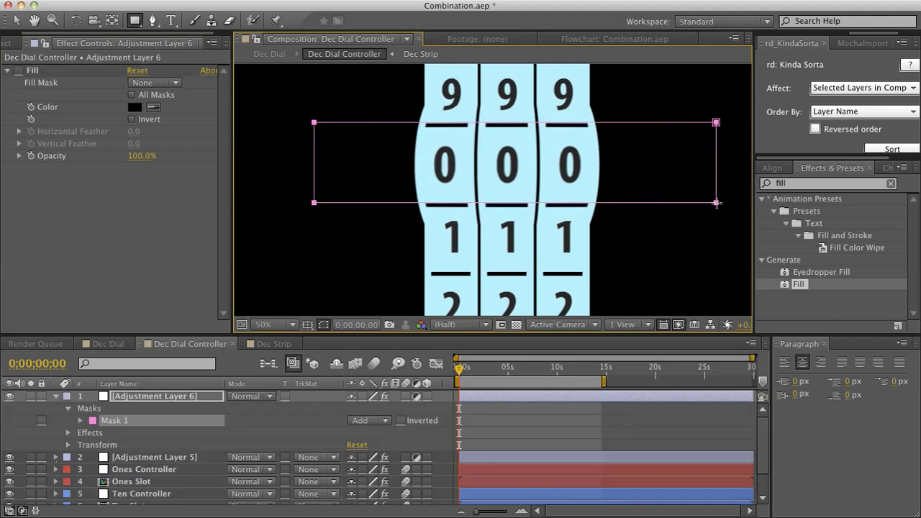
pyautogui.click(9, 70)
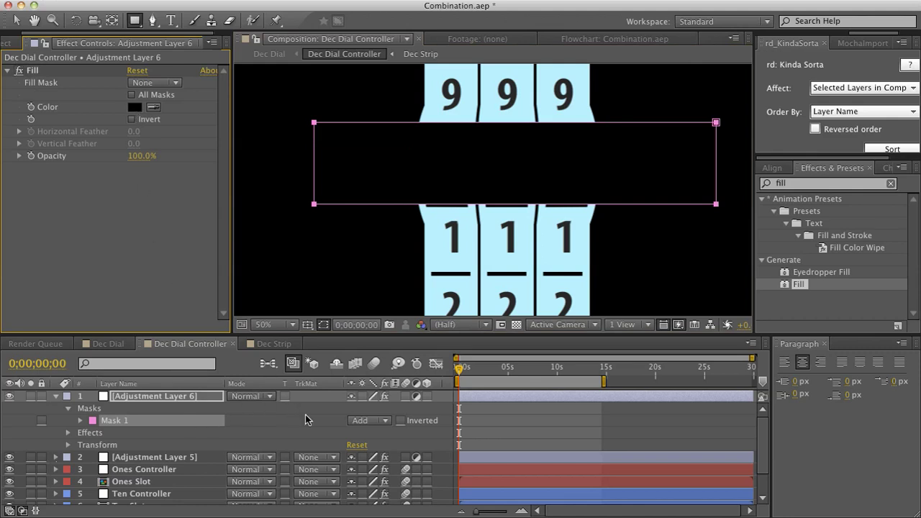
pyautogui.click(375, 426)
pyautogui.click(375, 463)
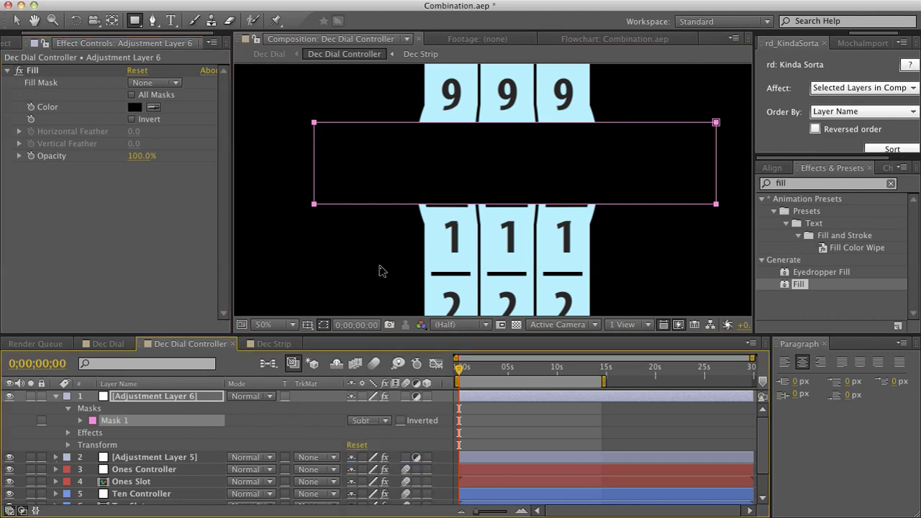
pyautogui.press('v')
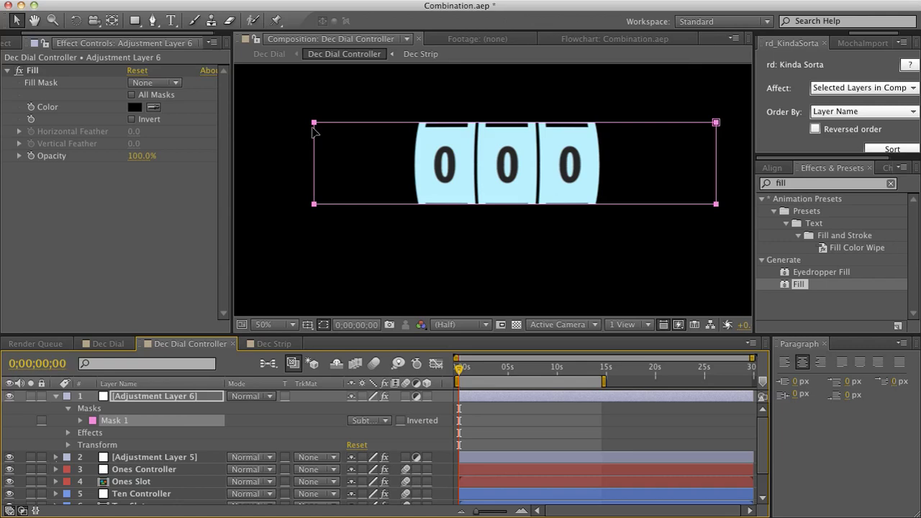
pyautogui.click(323, 135)
# Lower the mask's top edge slightly and raise Mask Feather to 203 px.
pyautogui.click(315, 128)
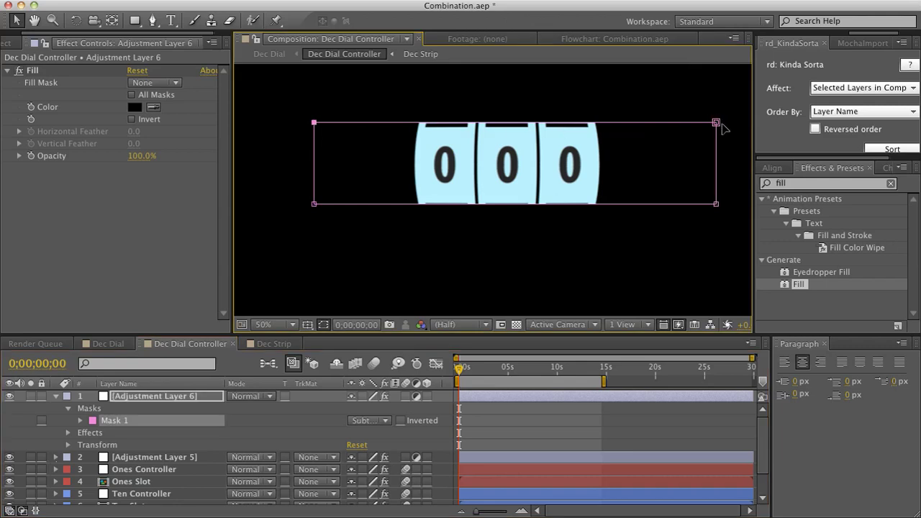
pyautogui.moveTo(717, 123); pyautogui.dragTo(716, 128)
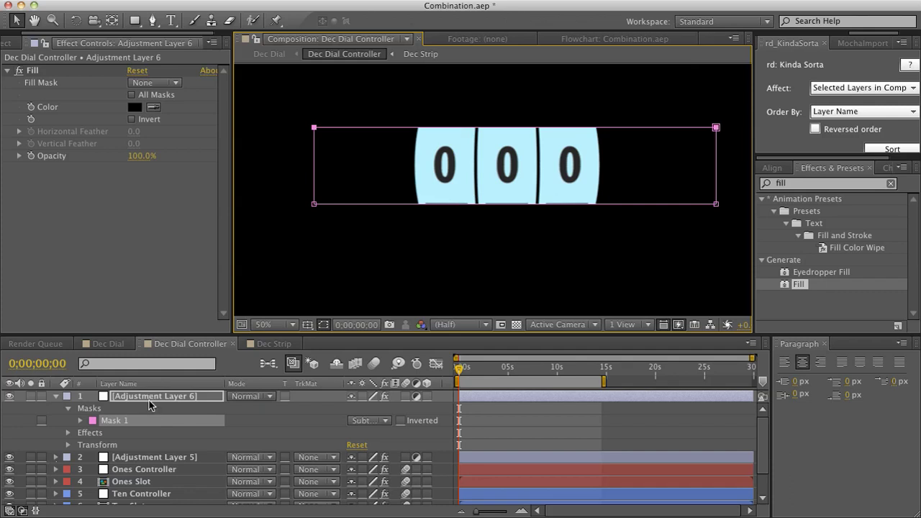
pyautogui.press('f')
pyautogui.moveTo(362, 421); pyautogui.dragTo(498, 412)
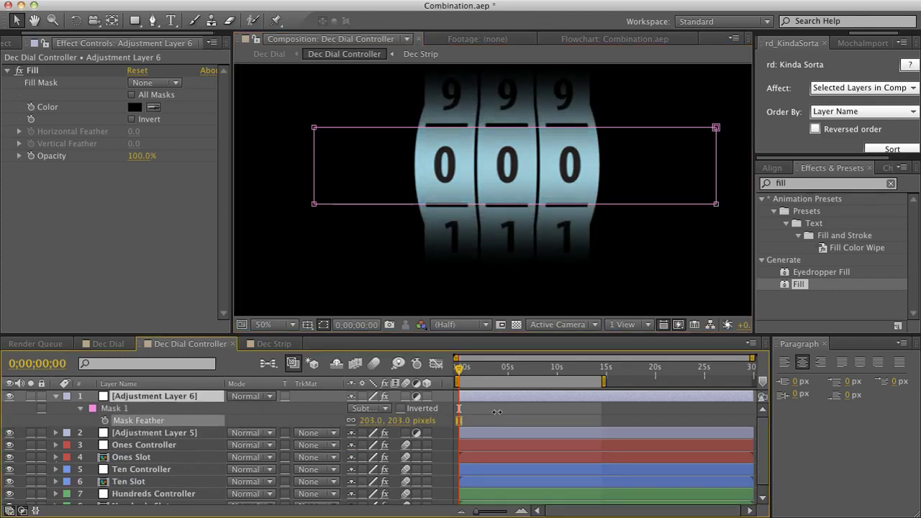
pyautogui.click(164, 264)
pyautogui.press(',')
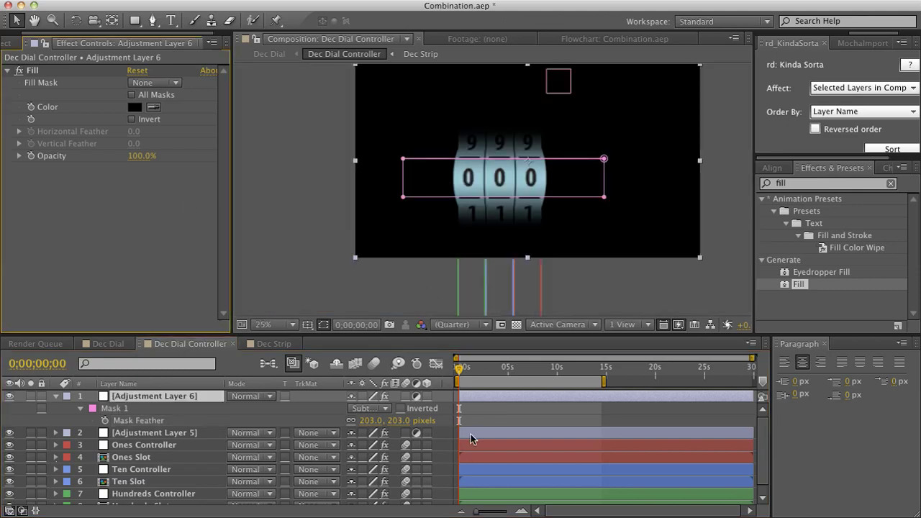
pyautogui.press('F2')
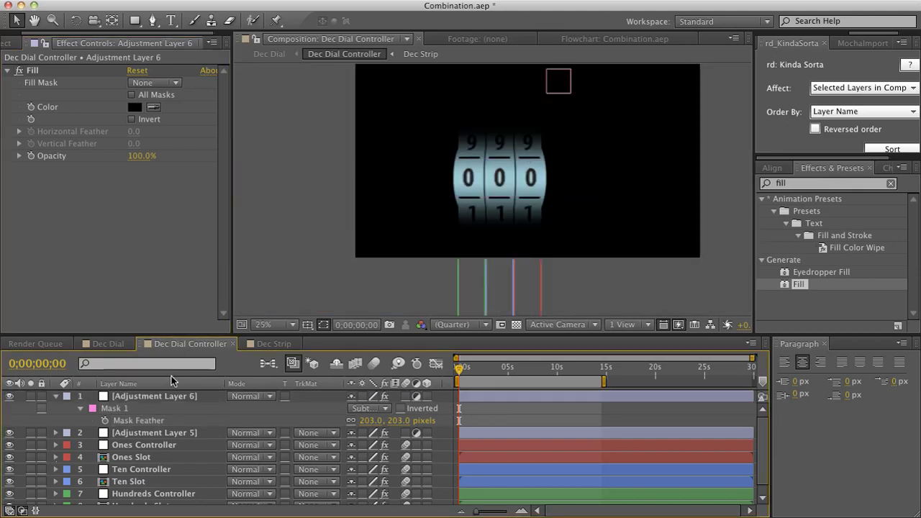
# Delete Black Solid 1, Black Solid 2 and White Solid 1 from the Dec Dial comp.
pyautogui.click(106, 344)
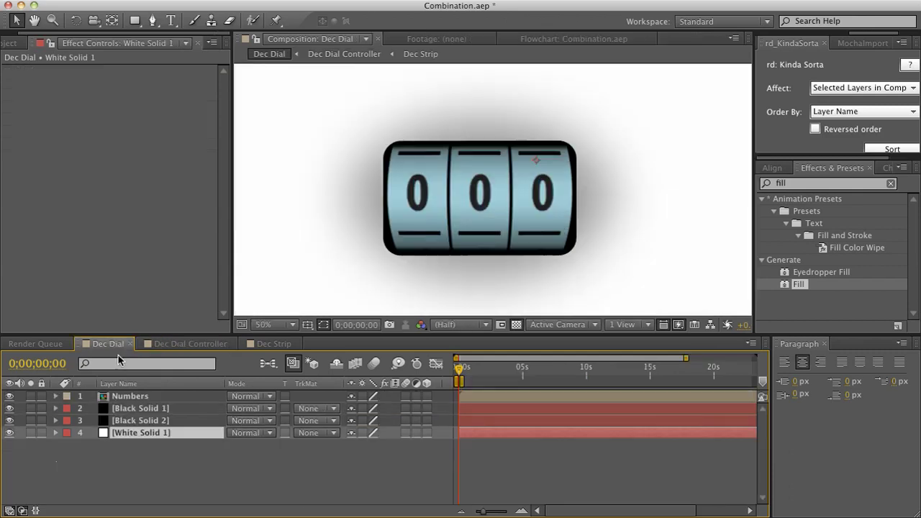
pyautogui.click(149, 408)
pyautogui.keyDown('shift'); pyautogui.click(144, 435); pyautogui.keyUp('shift')
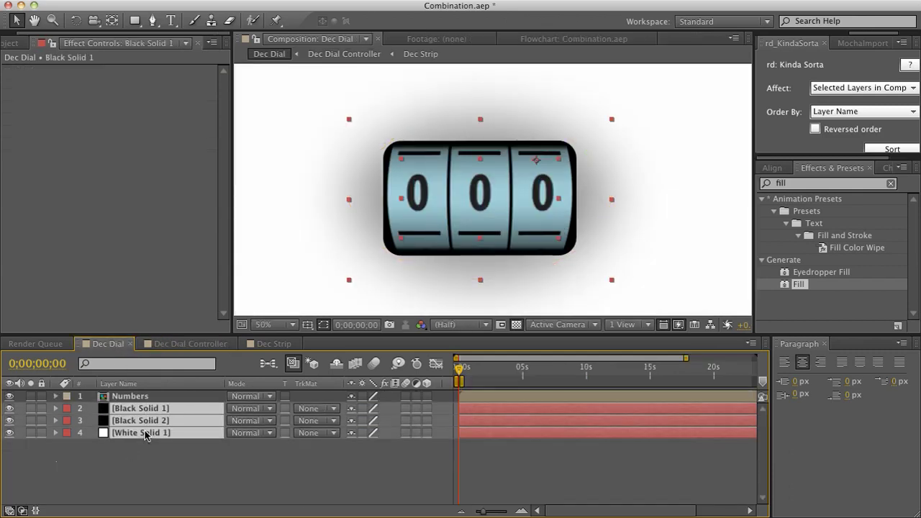
pyautogui.press('Delete')
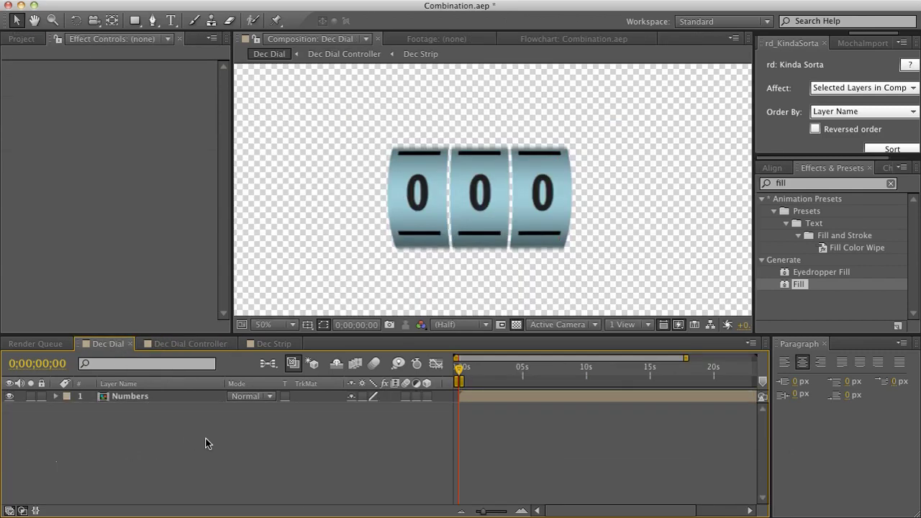
# Nudge the Numbers layer's mask up slightly and check it by switching its mode to None, then back to Add.
pyautogui.click(119, 400)
pyautogui.press('m')
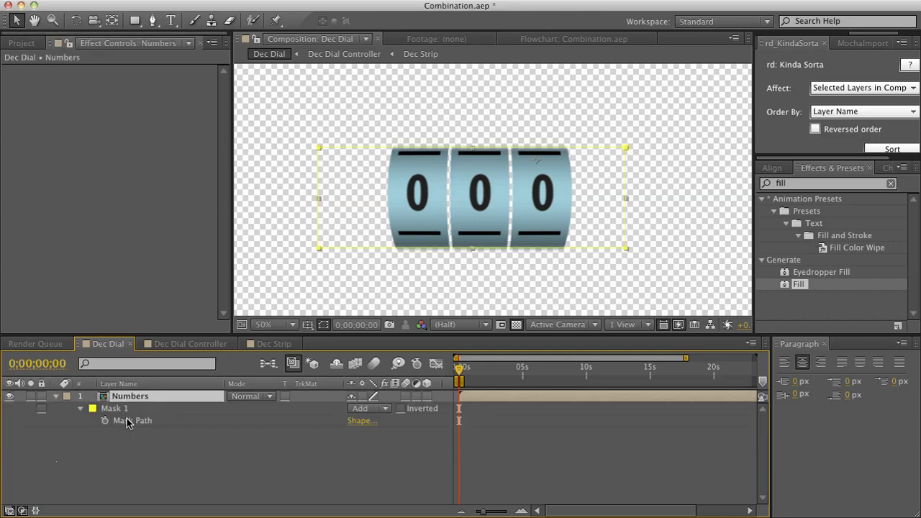
pyautogui.click(127, 423)
pyautogui.moveTo(355, 148)
pyautogui.mouseDown()
pyautogui.moveTo(357, 134)
pyautogui.moveTo(360, 152)
pyautogui.mouseUp()
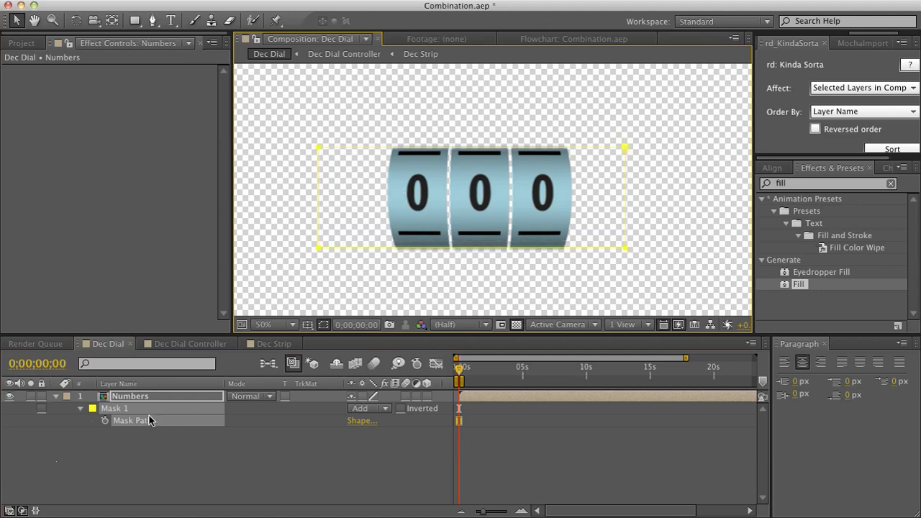
pyautogui.click(381, 410)
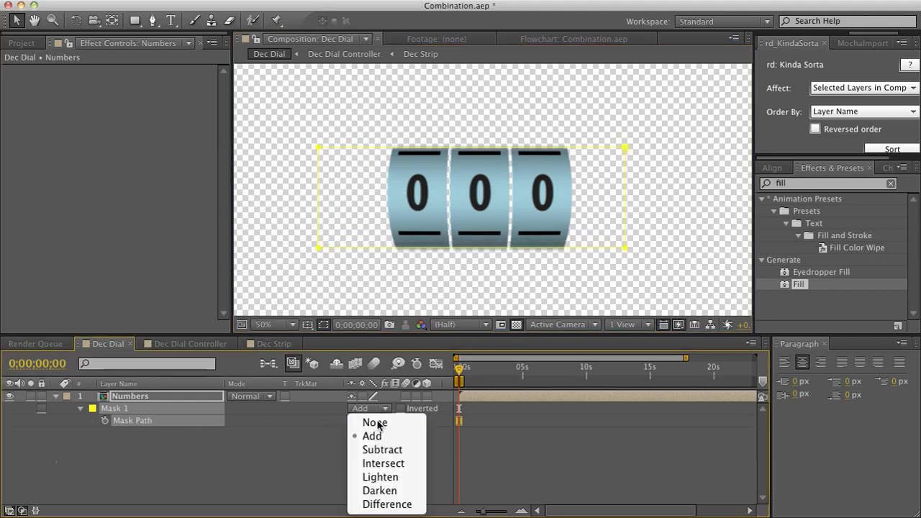
pyautogui.click(376, 423)
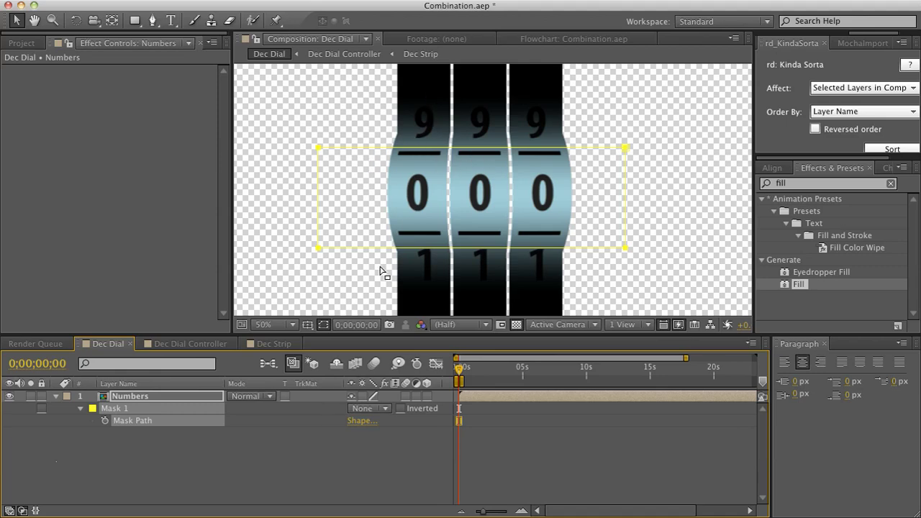
pyautogui.click(373, 409)
pyautogui.click(376, 436)
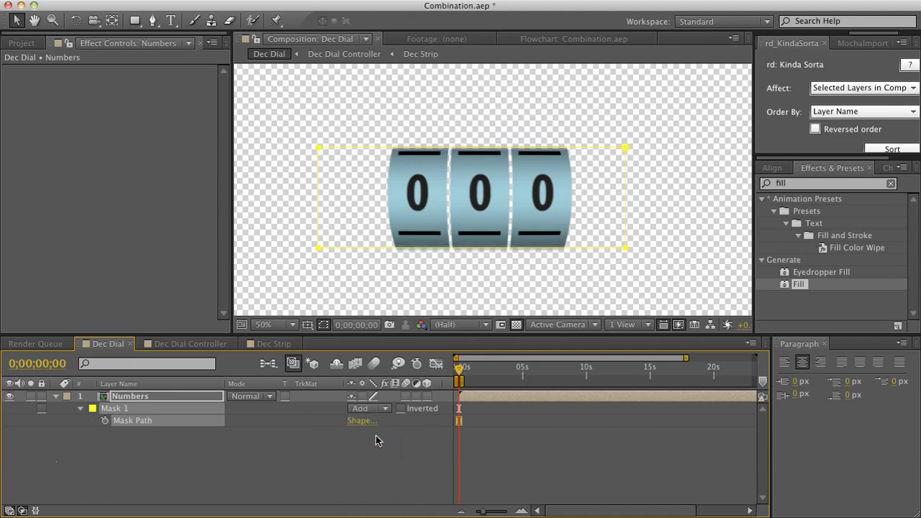
pyautogui.press('/')
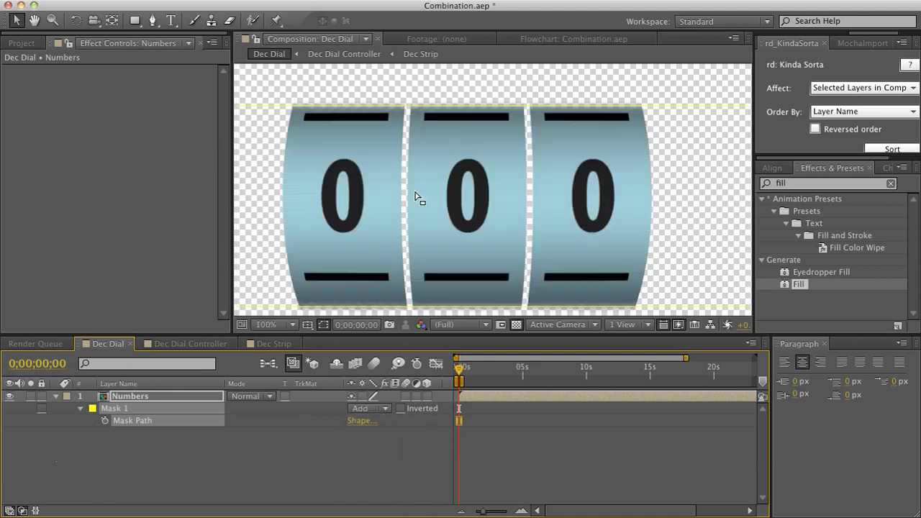
pyautogui.press(',')
pyautogui.press(',')
pyautogui.rightClick(240, 442)
# Create a white full-frame solid, White Solid 3, and move it beneath the Numbers layer.
pyautogui.moveTo(400, 453)
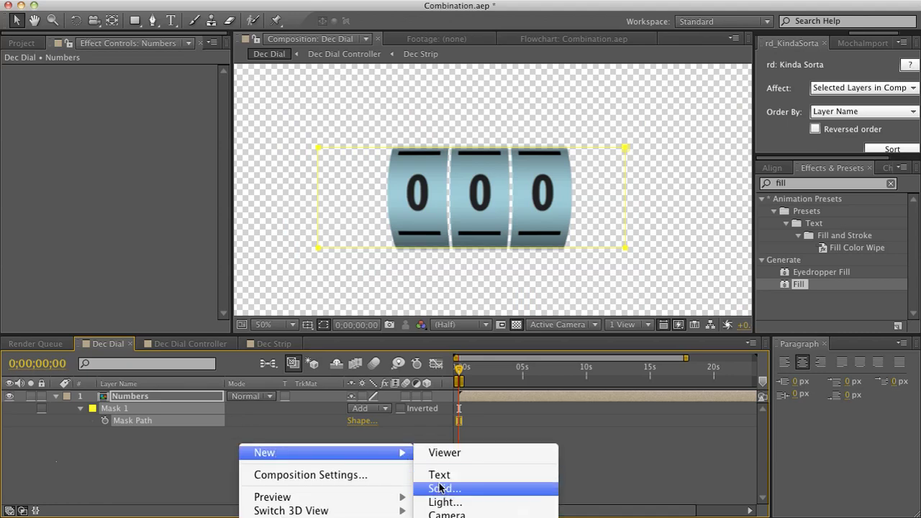
pyautogui.click(441, 488)
pyautogui.click(154, 311)
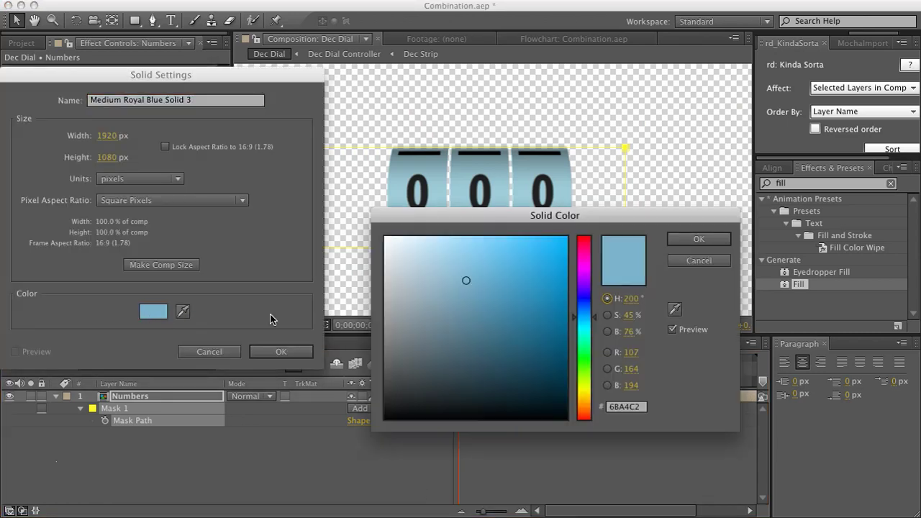
pyautogui.moveTo(433, 316); pyautogui.dragTo(384, 236)
pyautogui.click(694, 238)
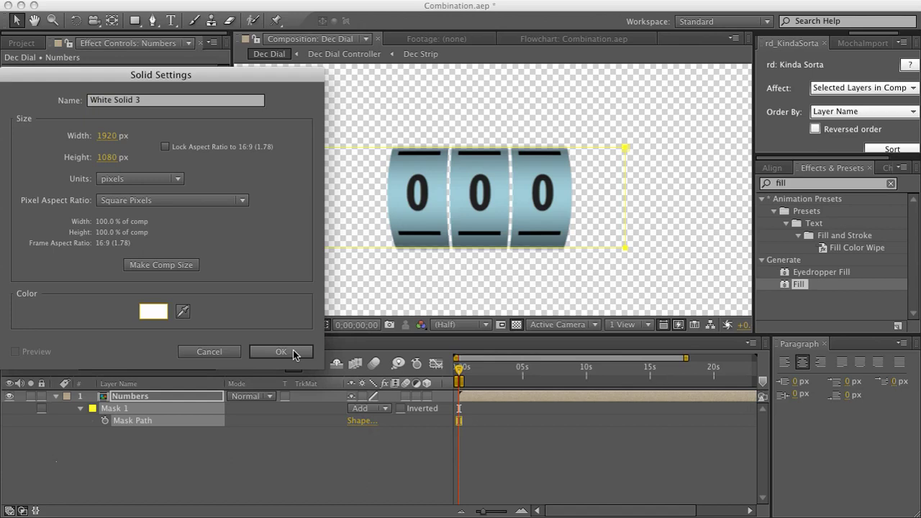
pyautogui.click(291, 352)
pyautogui.moveTo(161, 485); pyautogui.dragTo(162, 483)
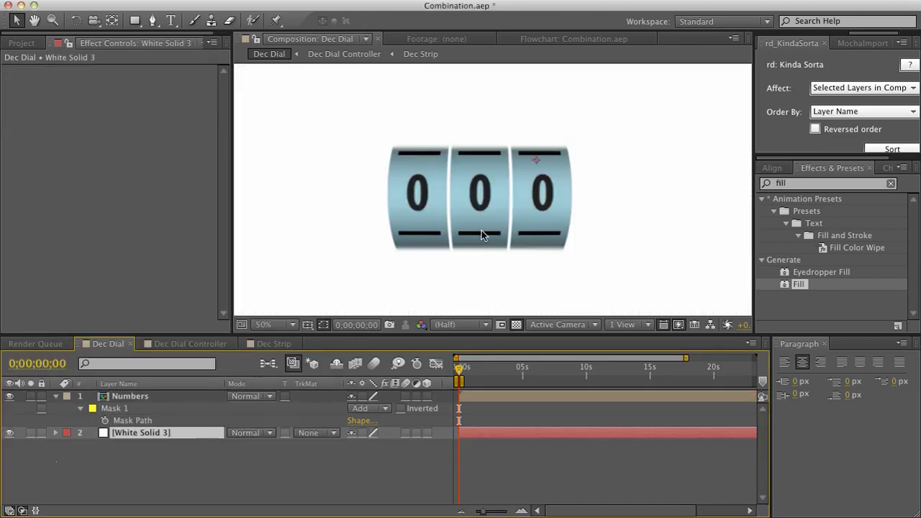
pyautogui.scroll(1, 477, 190)
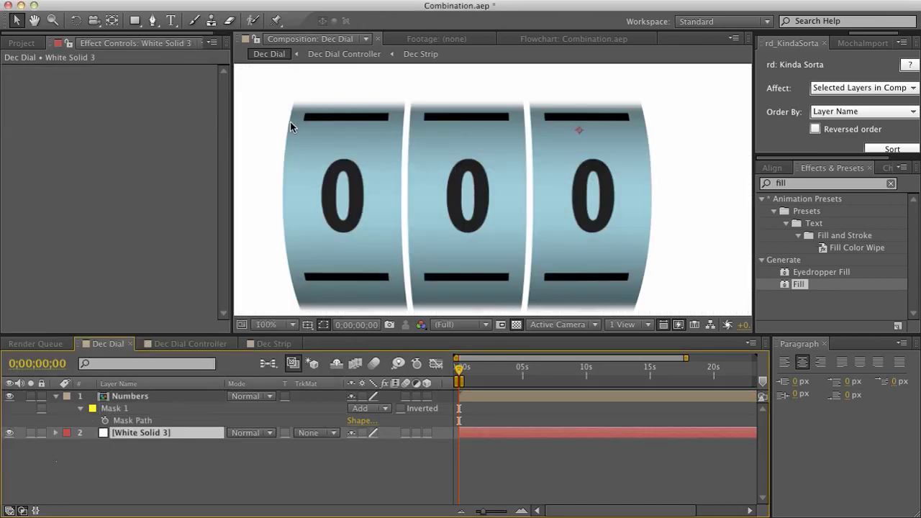
pyautogui.scroll(-1, 364, 139)
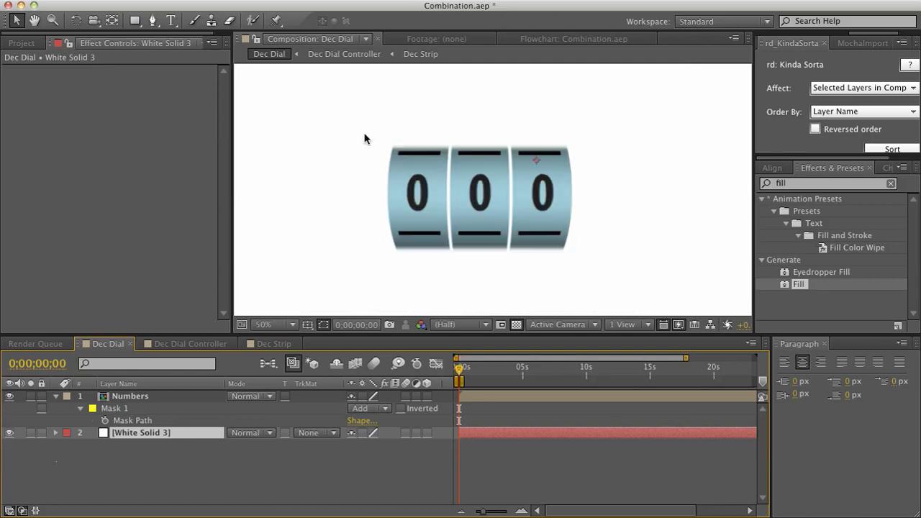
# Create a new black solid layer, Black Solid 5.
pyautogui.click(162, 473)
pyautogui.rightClick(185, 474)
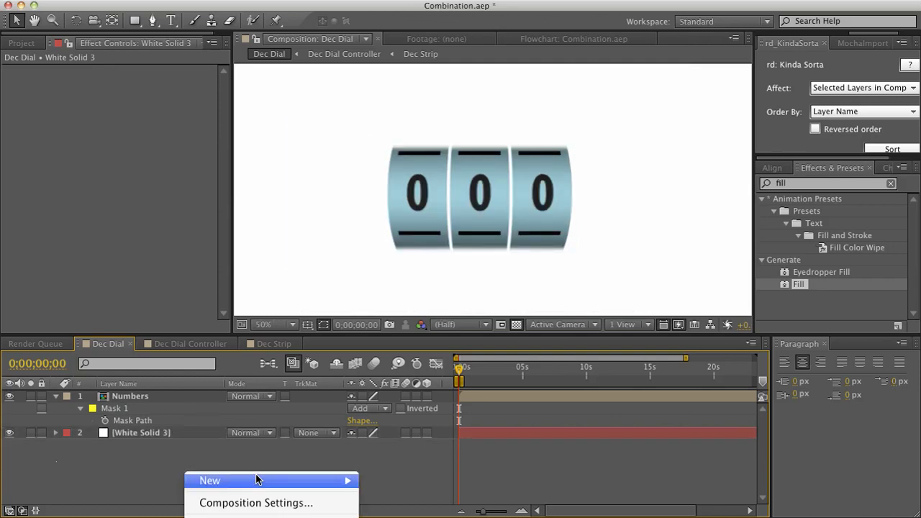
pyautogui.moveTo(259, 480)
pyautogui.click(403, 514)
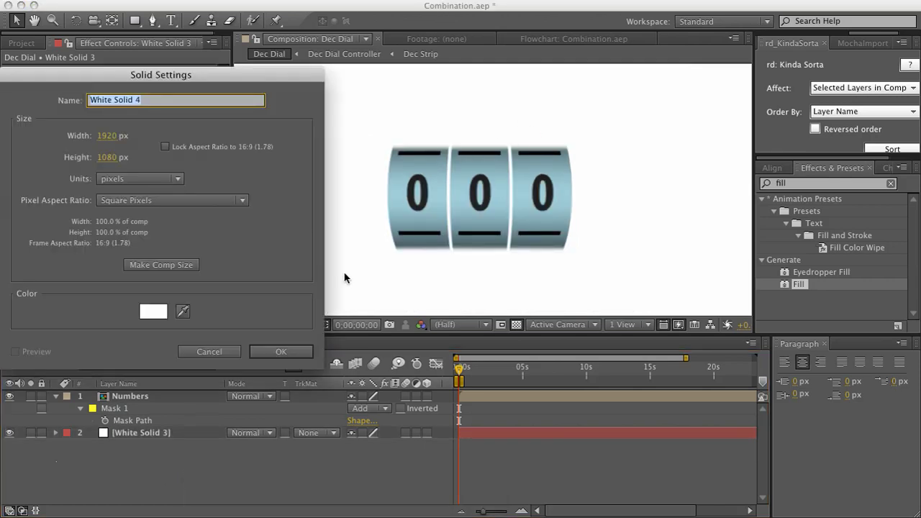
pyautogui.click(153, 311)
pyautogui.moveTo(483, 307); pyautogui.dragTo(325, 448)
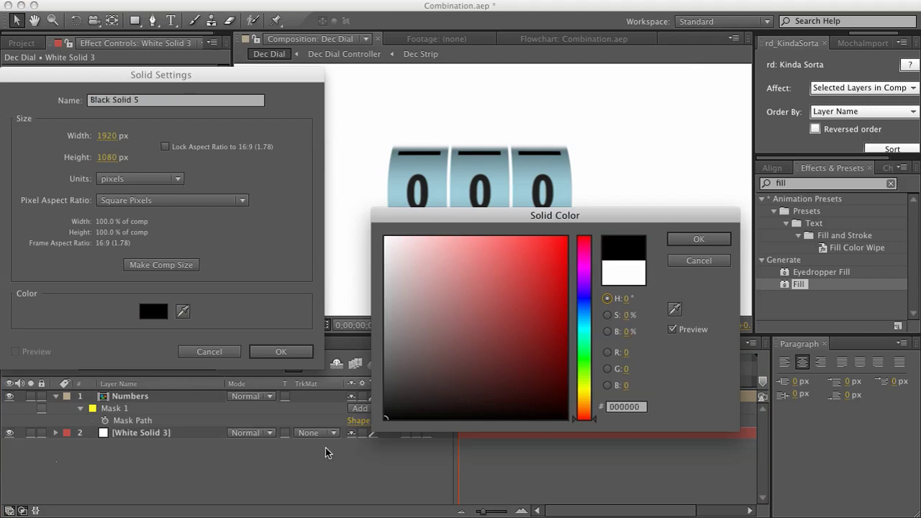
pyautogui.click(685, 239)
pyautogui.click(310, 352)
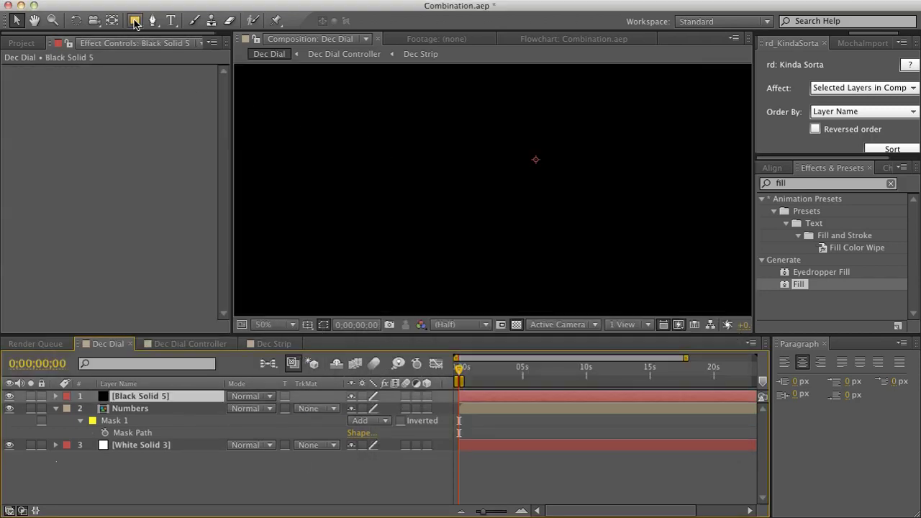
# Lower Black Solid 5's opacity and draw a rounded-rectangle mask around the dial.
pyautogui.moveTo(135, 23); pyautogui.dragTo(188, 36)
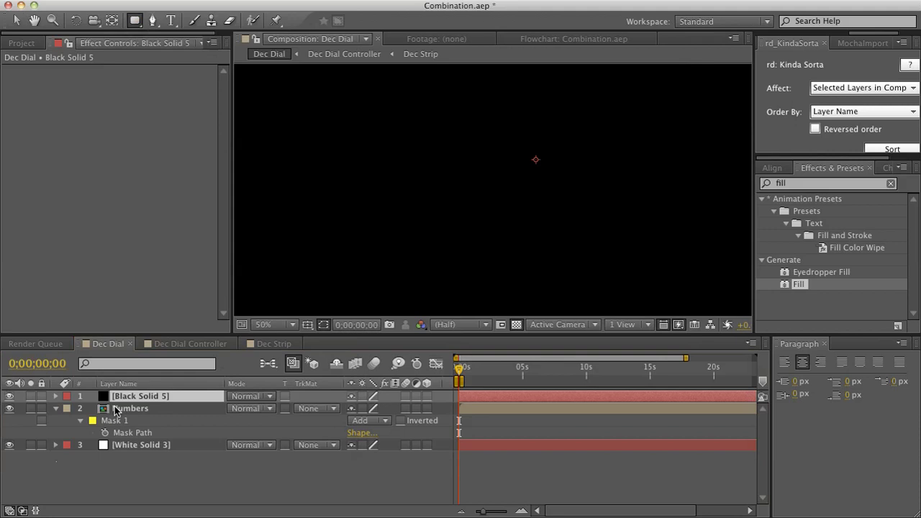
pyautogui.press('t')
pyautogui.moveTo(355, 408); pyautogui.dragTo(320, 408)
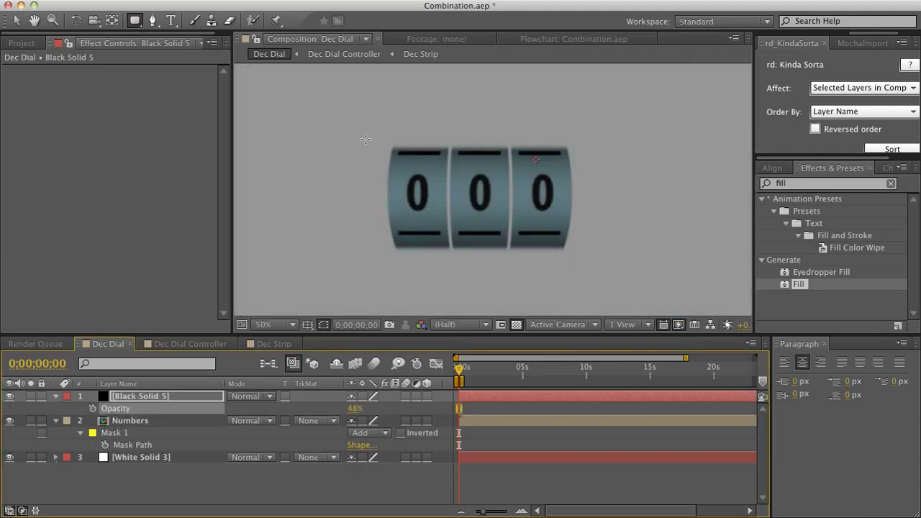
pyautogui.moveTo(365, 138); pyautogui.dragTo(583, 253)
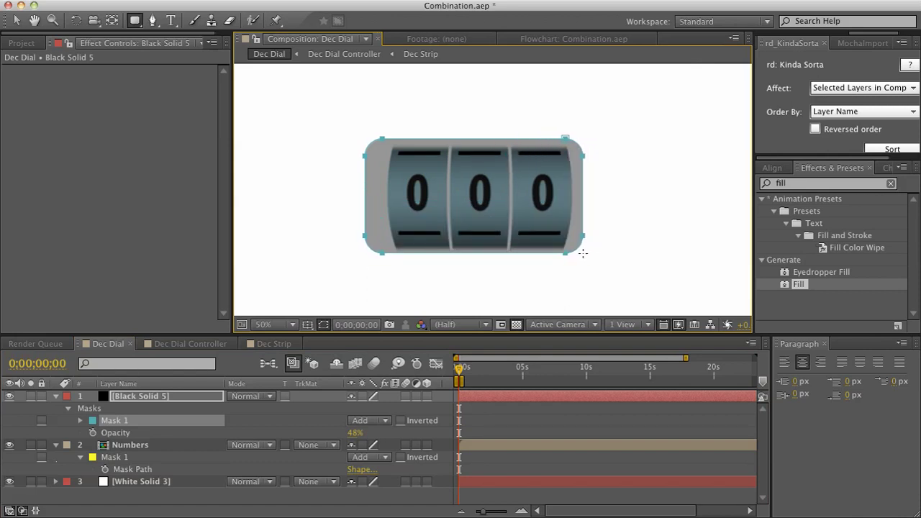
pyautogui.moveTo(583, 254); pyautogui.dragTo(587, 255)
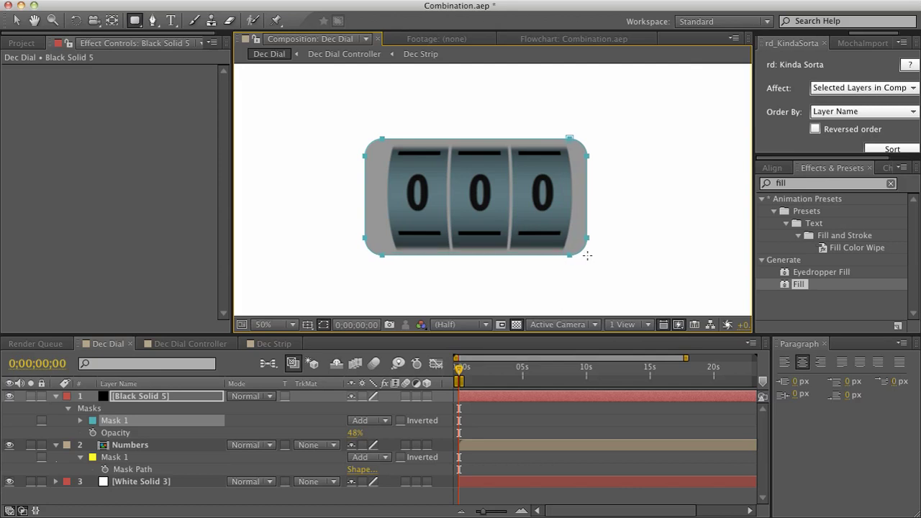
pyautogui.moveTo(587, 255); pyautogui.dragTo(585, 254)
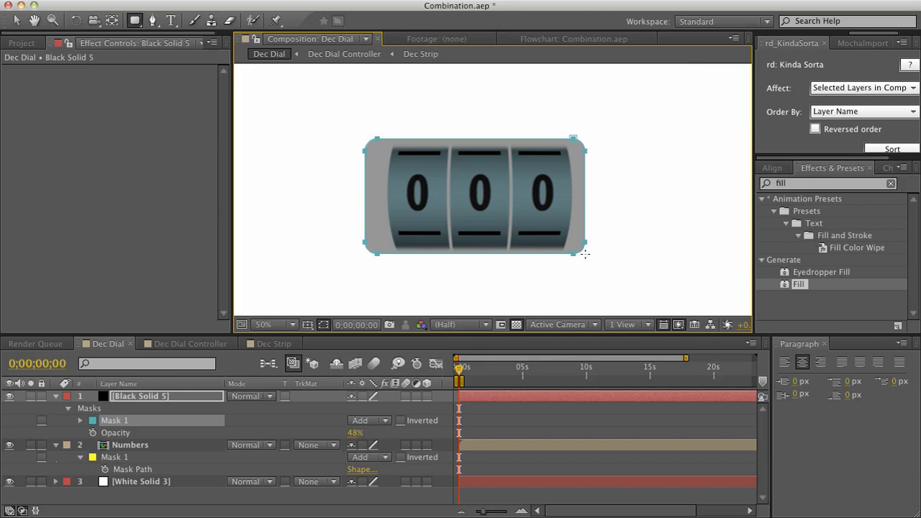
pyautogui.press('Up')
pyautogui.press('Up')
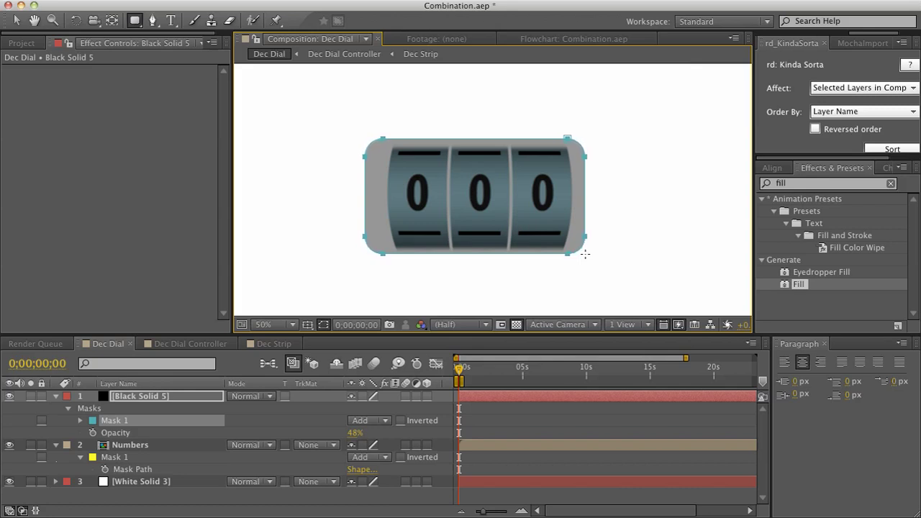
pyautogui.moveTo(585, 254); pyautogui.dragTo(574, 254)
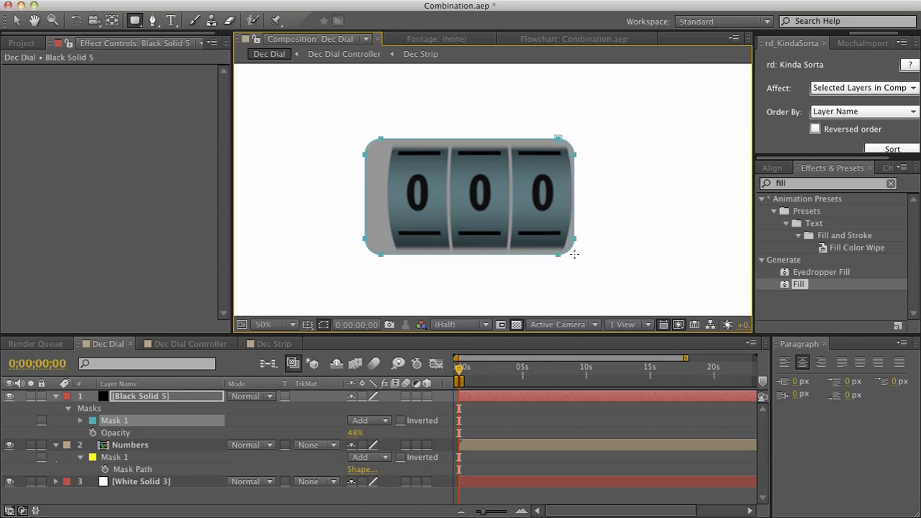
pyautogui.moveTo(574, 254); pyautogui.dragTo(574, 254)
# Nudge the mask's left-side points right until they meet the number reels.
pyautogui.press('v')
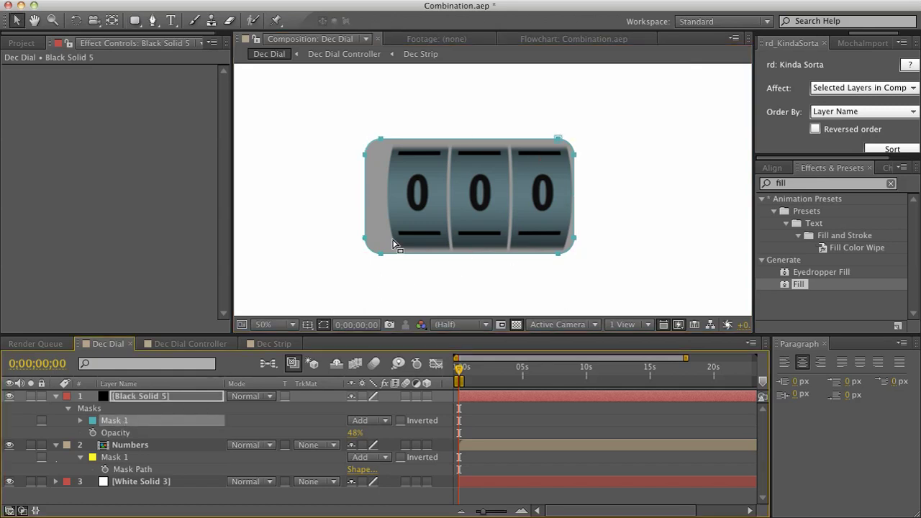
pyautogui.click(380, 254)
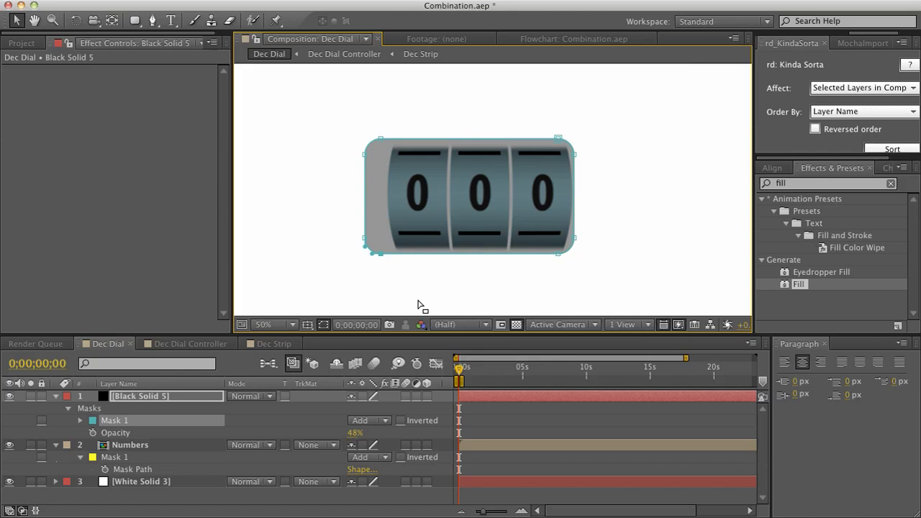
pyautogui.moveTo(392, 272); pyautogui.dragTo(354, 116)
pyautogui.hotkey('shift', 'Right')
pyautogui.hotkey('shift', 'Right')
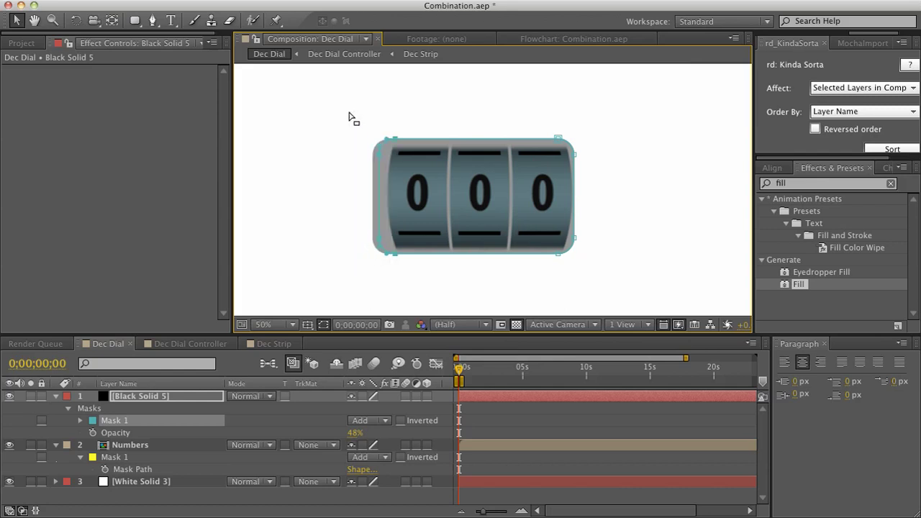
pyautogui.hotkey('shift', 'Right')
pyautogui.hotkey('shift', 'Right')
pyautogui.hotkey('shift', 'Left')
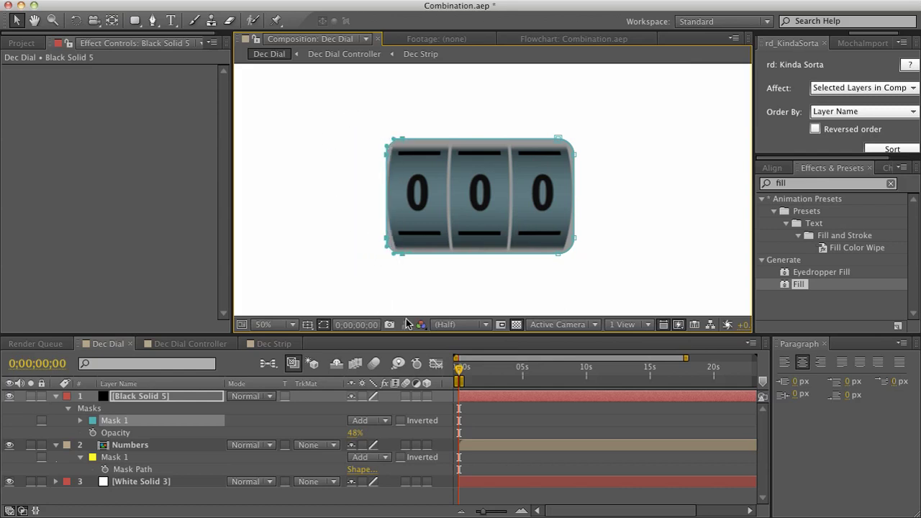
pyautogui.click(133, 398)
# Set Black Solid 5's opacity to 100%.
pyautogui.press('t')
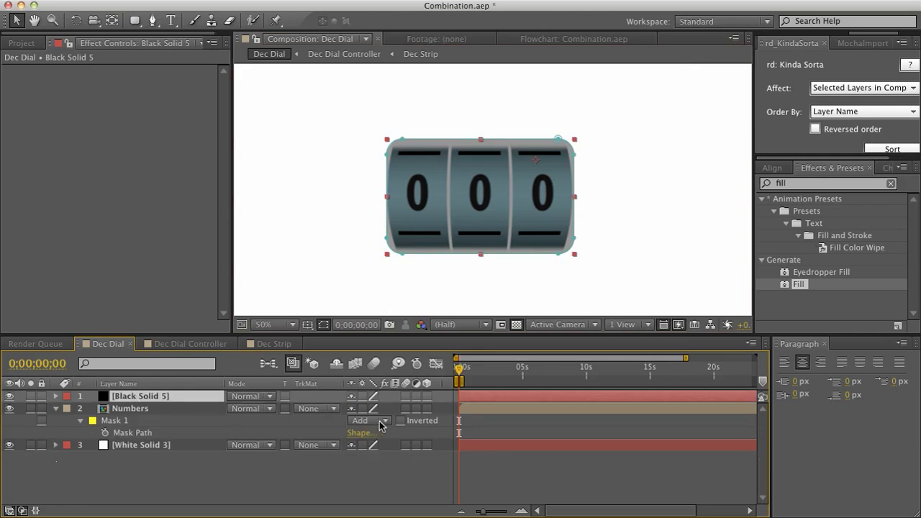
pyautogui.press('t')
pyautogui.click(356, 408)
pyautogui.write('100')
pyautogui.press('Return')
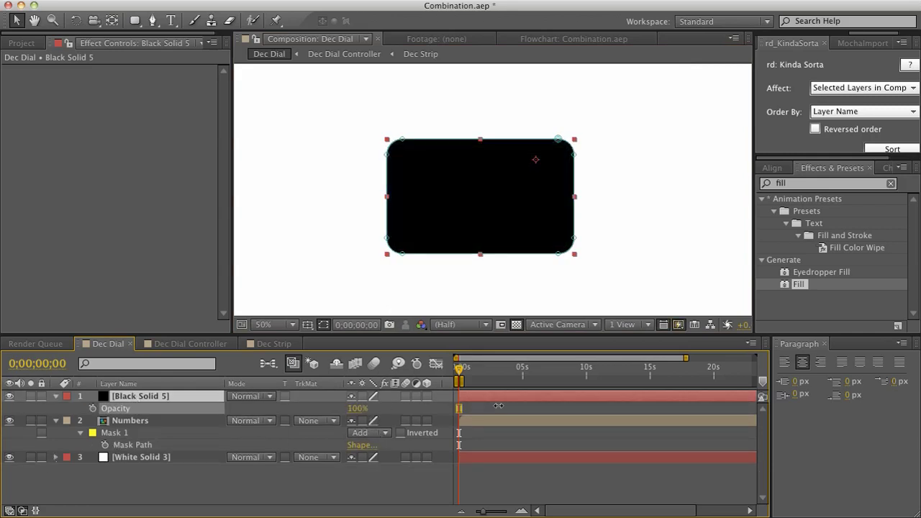
# Place Black Solid 5 beneath Numbers, with White Solid 3 at the bottom of the stack.
pyautogui.moveTo(176, 396); pyautogui.dragTo(171, 472)
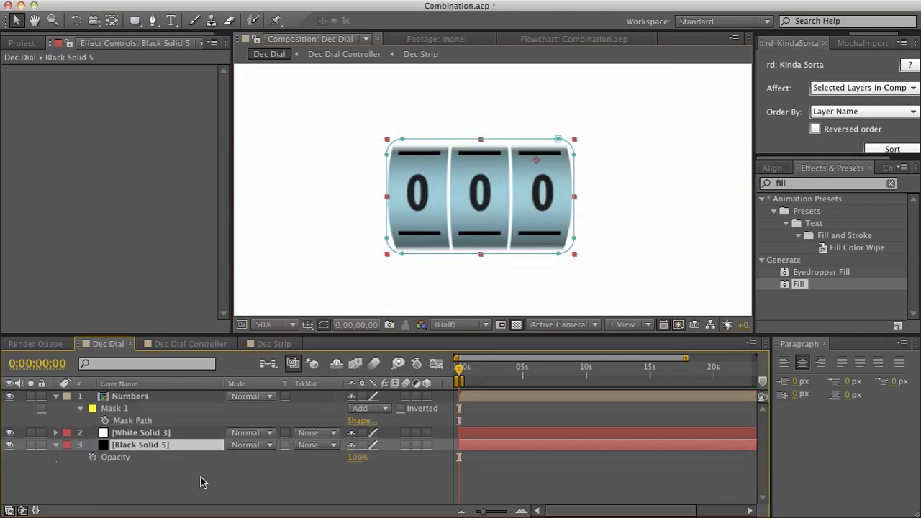
pyautogui.moveTo(156, 438); pyautogui.dragTo(150, 469)
pyautogui.scroll(2, 503, 225)
pyautogui.scroll(-2, 480, 211)
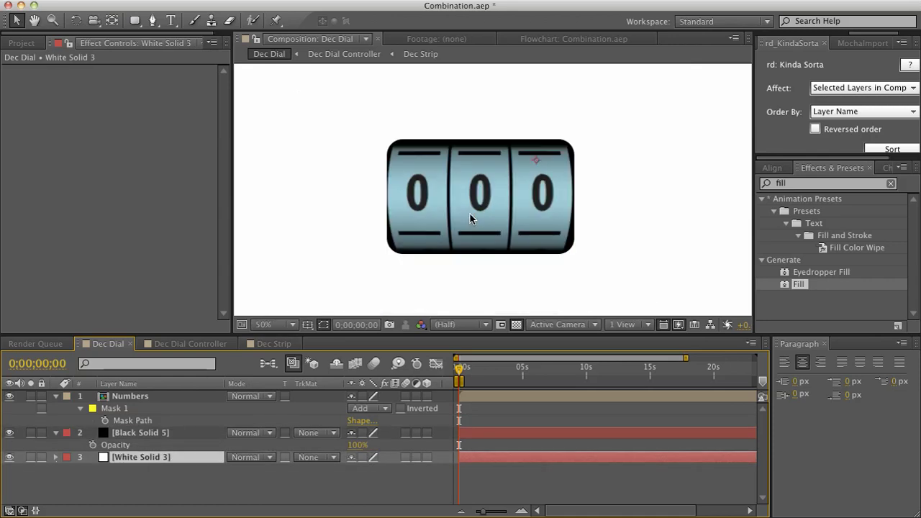
pyautogui.scroll(2, 470, 213)
pyautogui.moveTo(531, 215); pyautogui.dragTo(537, 200)
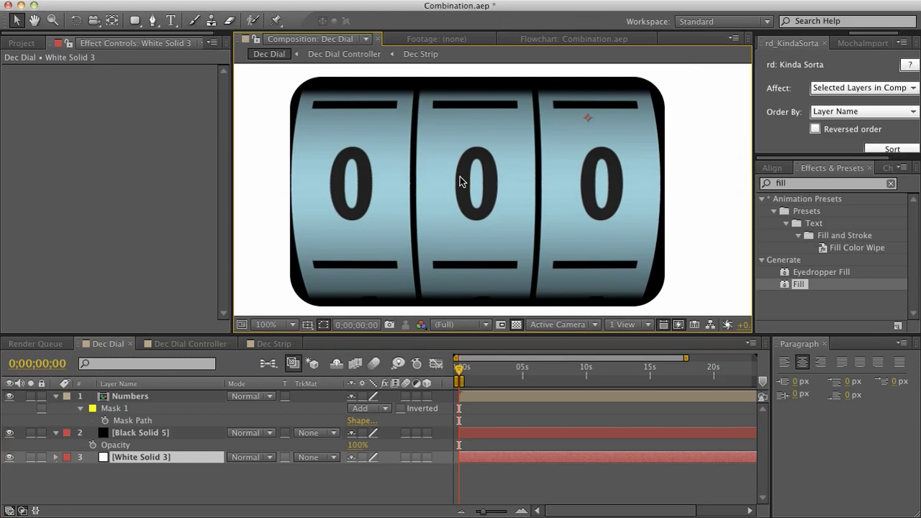
pyautogui.scroll(-2, 414, 226)
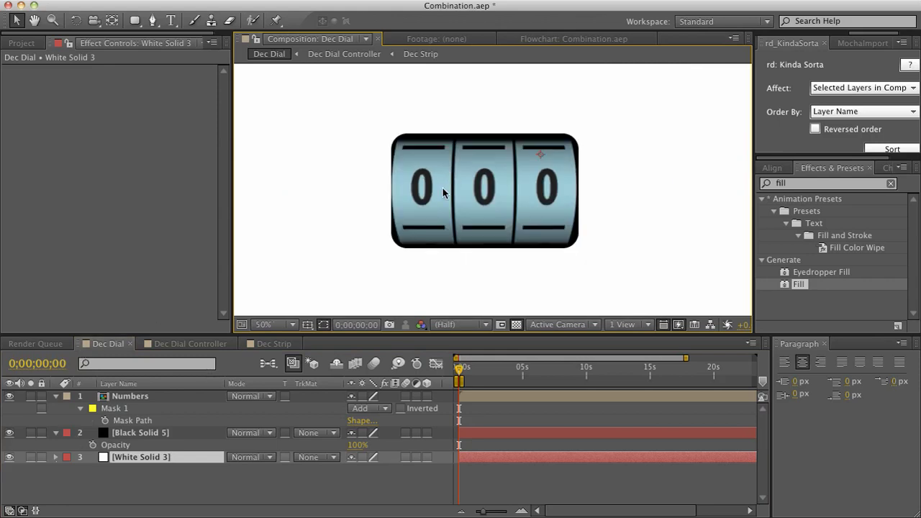
pyautogui.press('space')
pyautogui.click(196, 479)
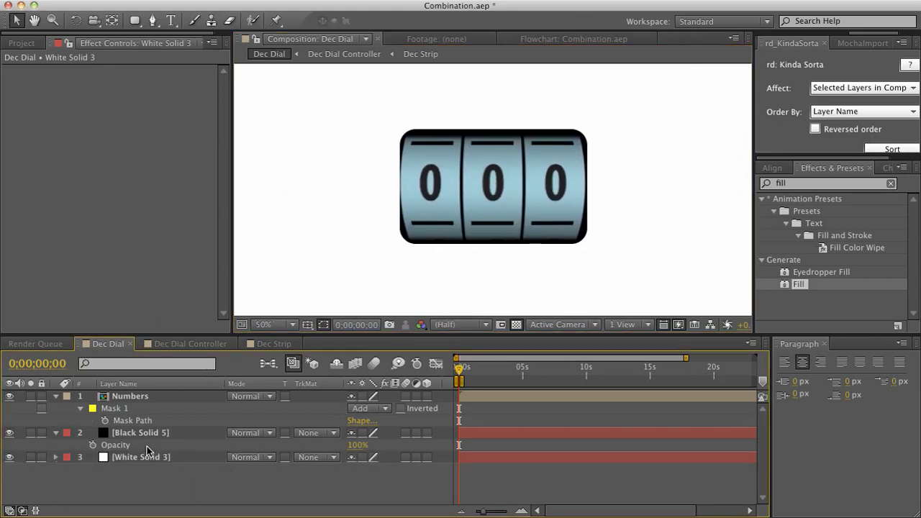
# Add a new black solid, Black Solid 6, at 29% opacity.
pyautogui.rightClick(164, 475)
pyautogui.moveTo(231, 484)
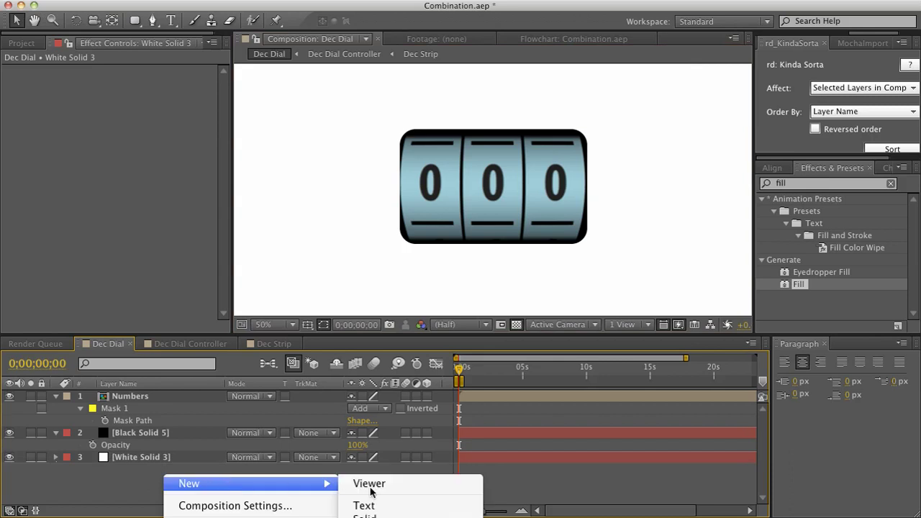
pyautogui.click(364, 516)
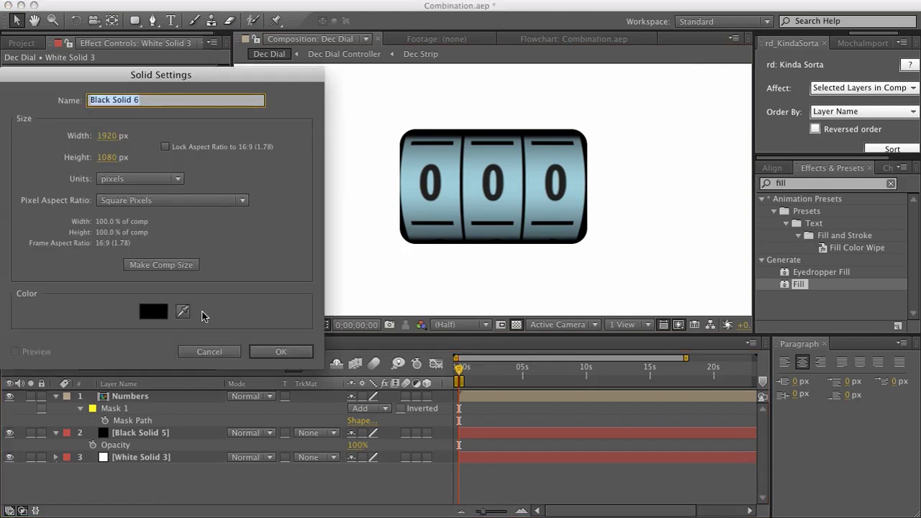
pyautogui.click(277, 352)
pyautogui.press('t')
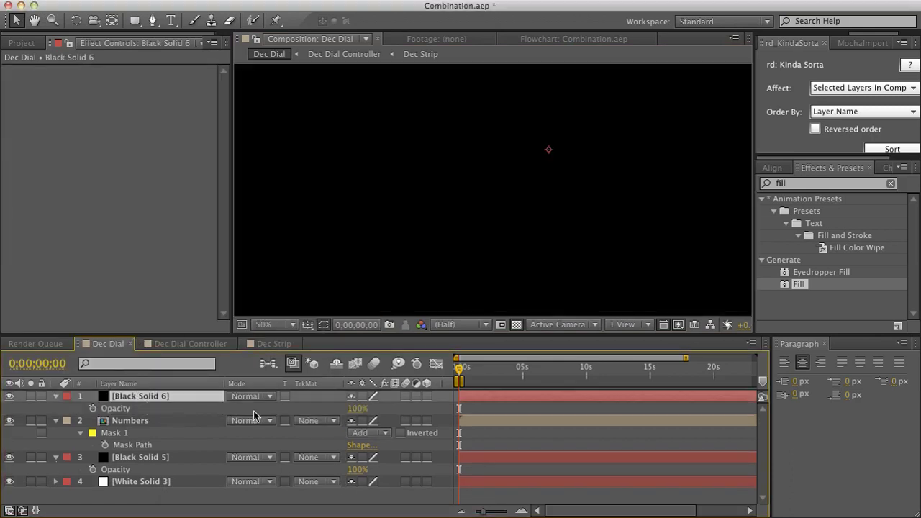
pyautogui.moveTo(357, 408); pyautogui.dragTo(291, 410)
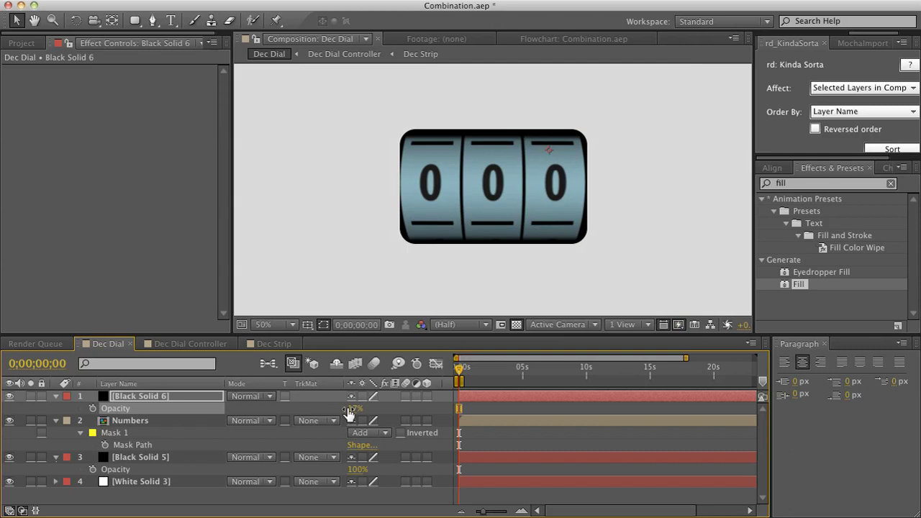
pyautogui.moveTo(351, 408); pyautogui.dragTo(360, 408)
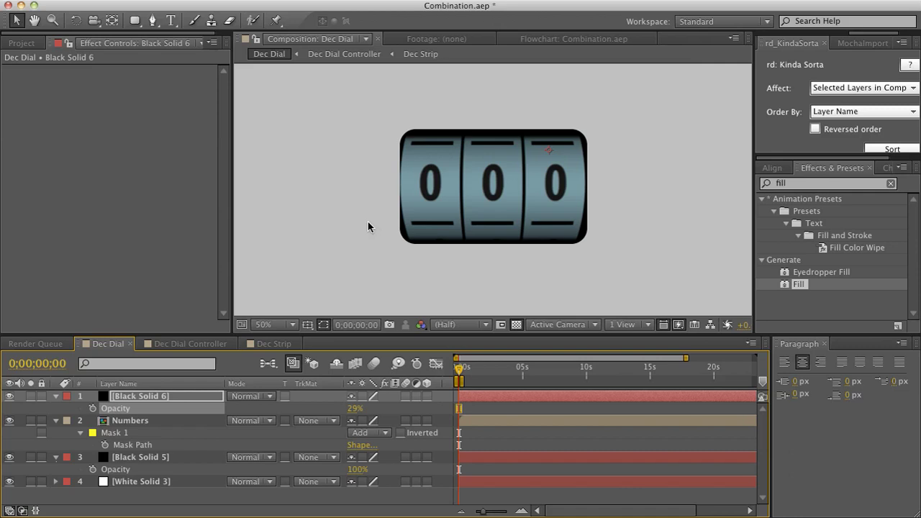
# Review the composition at both zoom levels and hide Black Solid 6.
pyautogui.press(',')
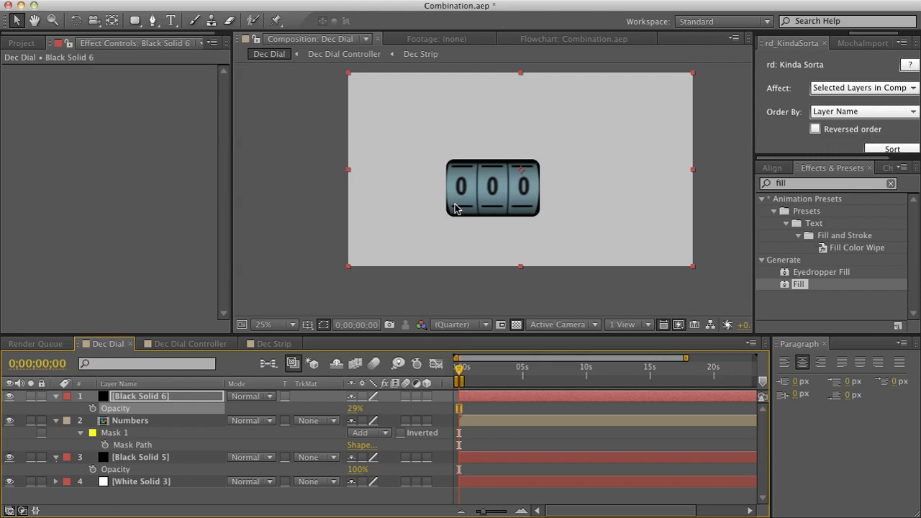
pyautogui.press('.')
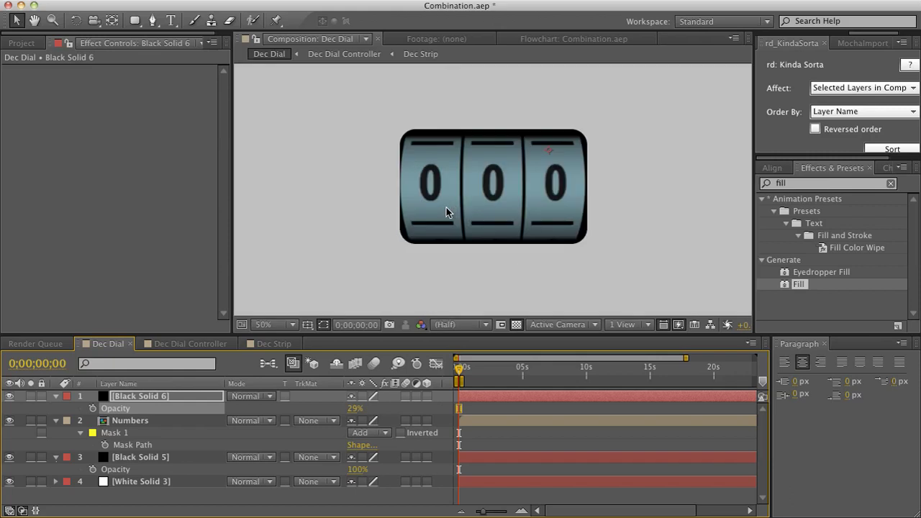
pyautogui.press(',')
pyautogui.press('.')
pyautogui.click(9, 395)
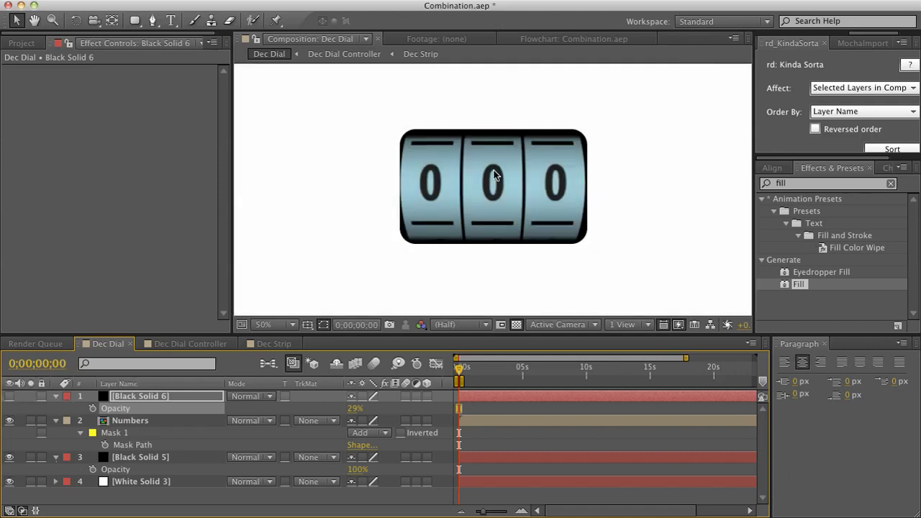
pyautogui.press(',')
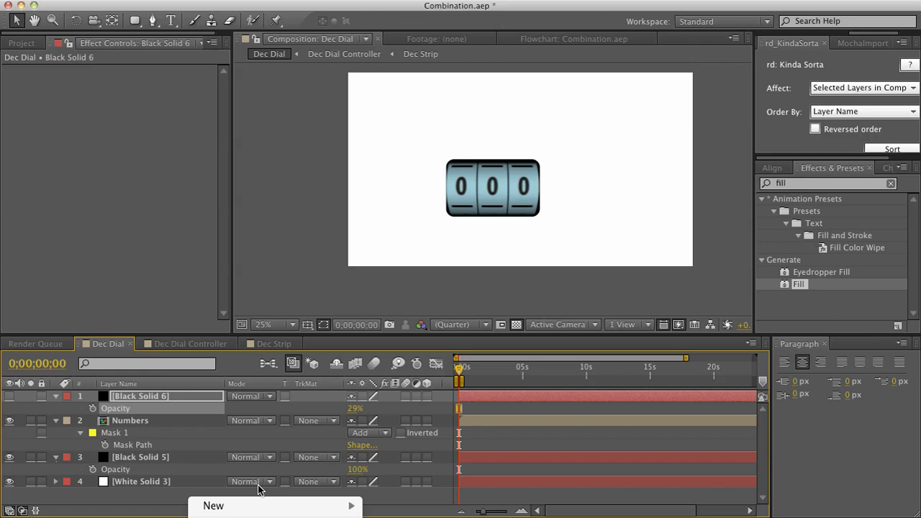
# Create Black Solid 7 with a full-layer ellipse mask set to Subtract.
pyautogui.moveTo(262, 505)
pyautogui.click(393, 517)
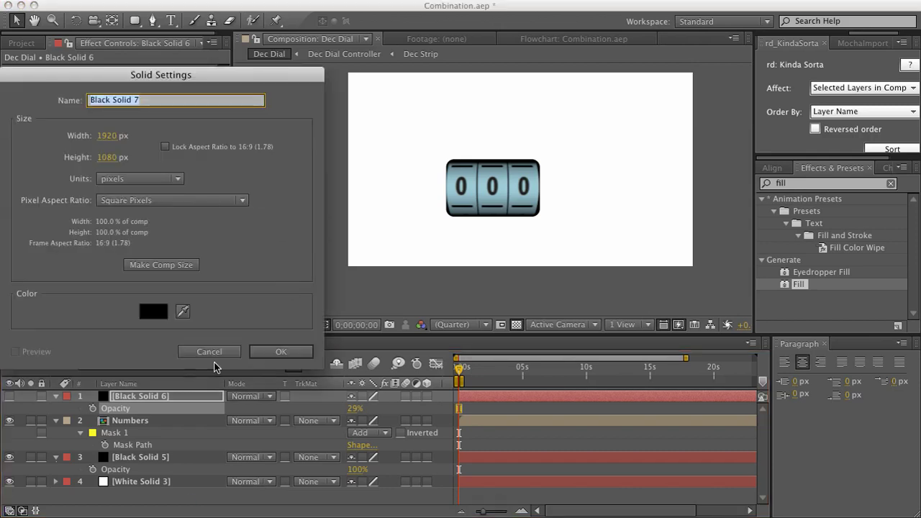
pyautogui.click(264, 351)
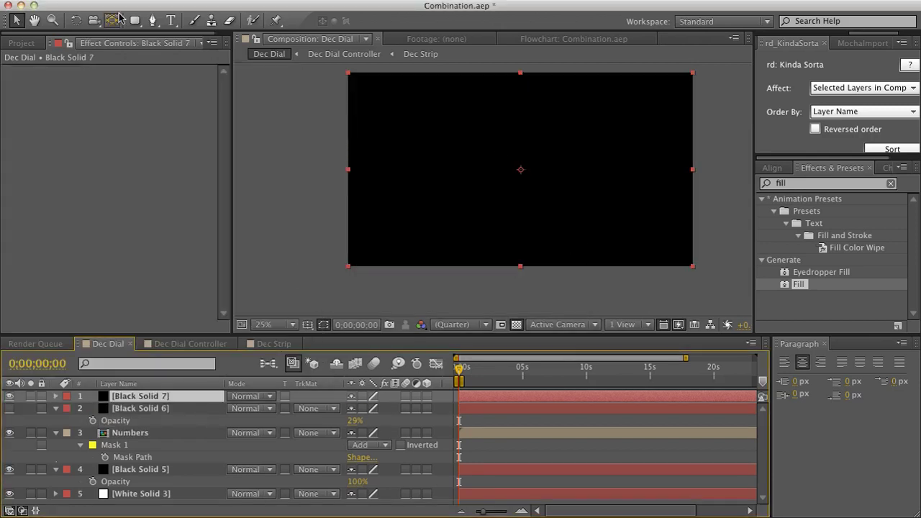
pyautogui.moveTo(134, 21); pyautogui.dragTo(194, 54)
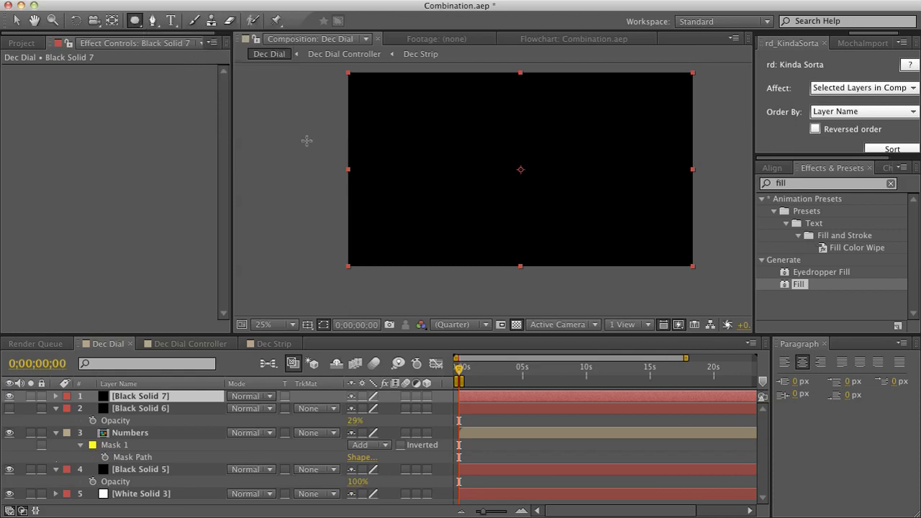
pyautogui.doubleClick(135, 20)
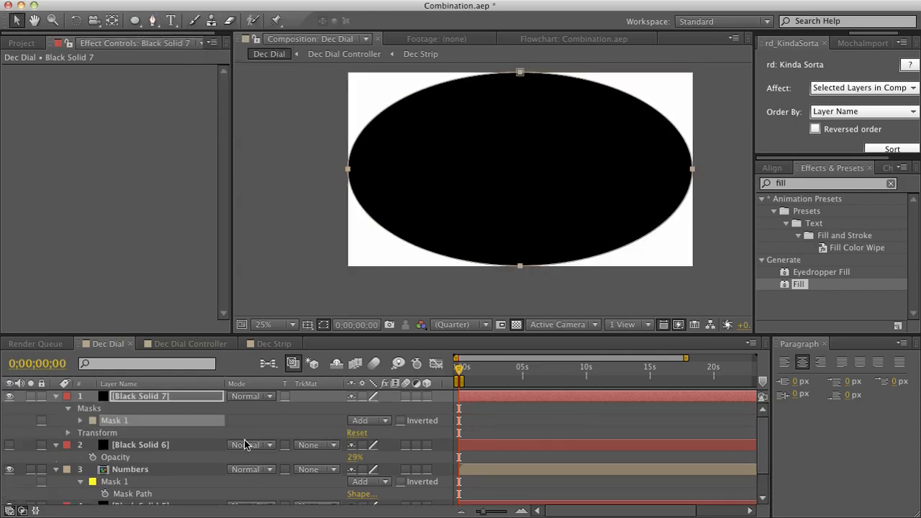
pyautogui.click(375, 421)
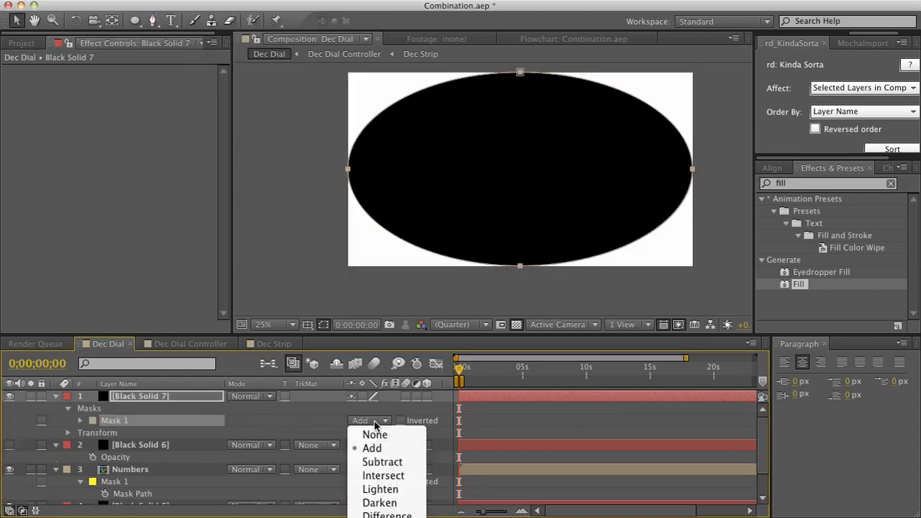
pyautogui.click(381, 463)
# Feather the vignette mask to 376 px and set Black Solid 7's opacity to 35%.
pyautogui.press('f')
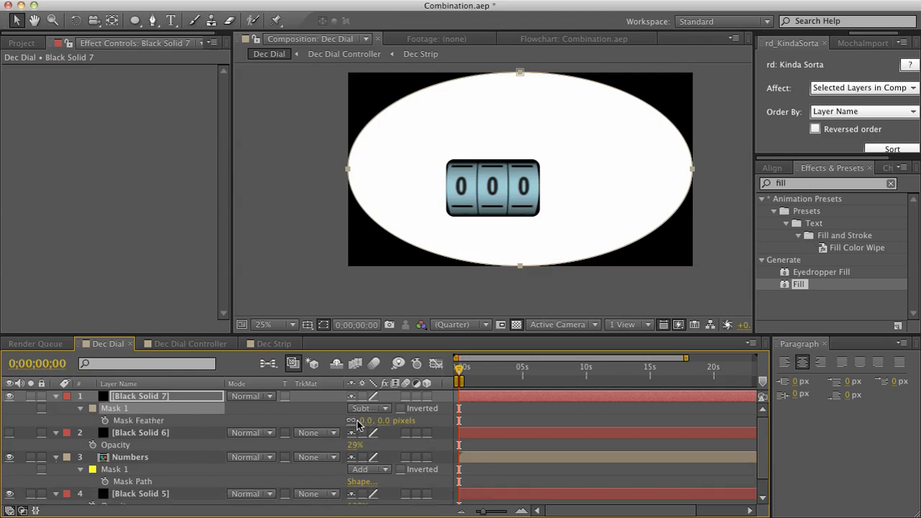
pyautogui.moveTo(364, 420); pyautogui.dragTo(475, 414)
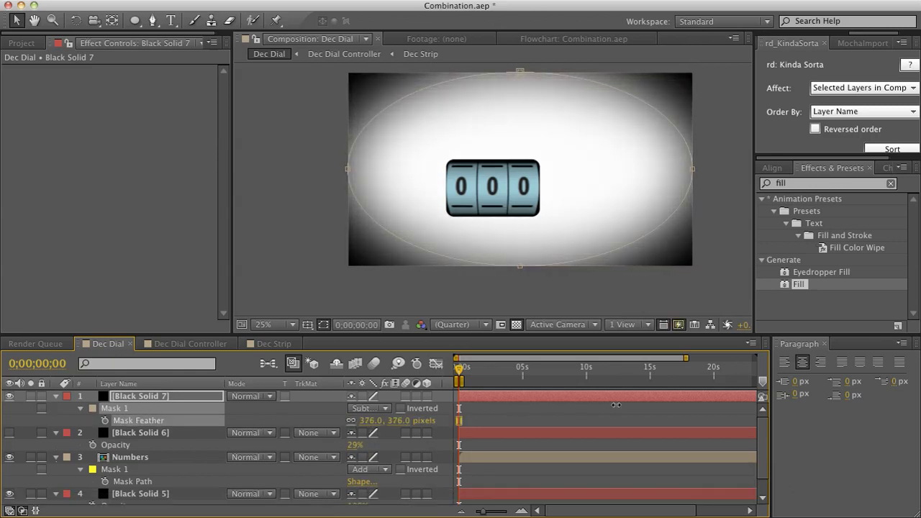
pyautogui.press('t')
pyautogui.click(139, 397)
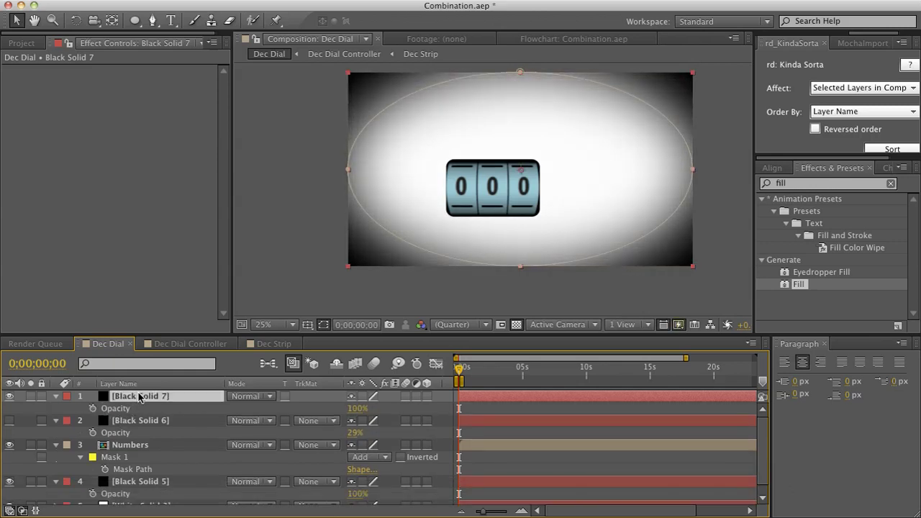
pyautogui.click(358, 408)
pyautogui.write('35')
pyautogui.press('Return')
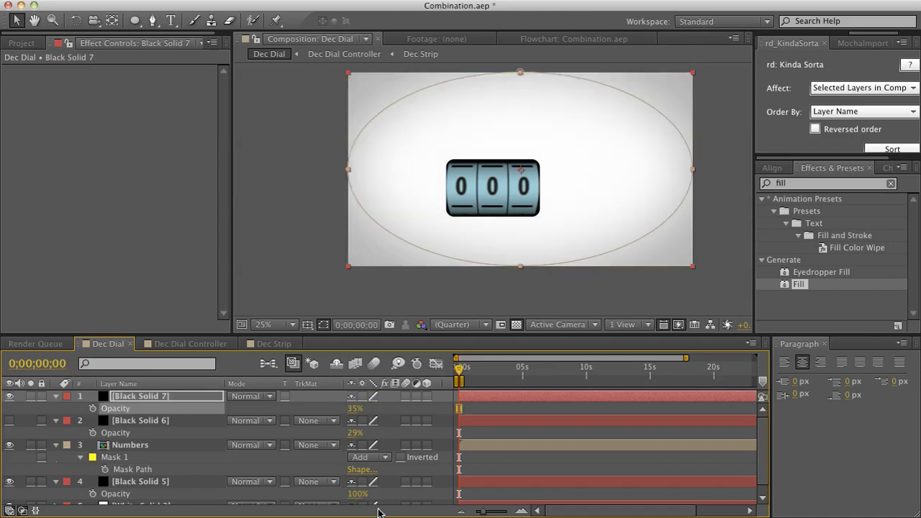
pyautogui.click(446, 475)
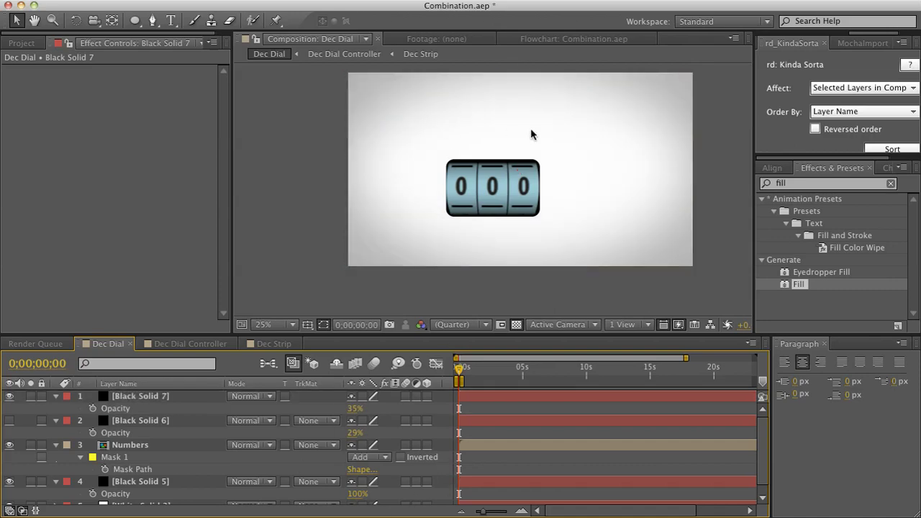
pyautogui.scroll(4, 587, 134)
pyautogui.scroll(-4, 629, 129)
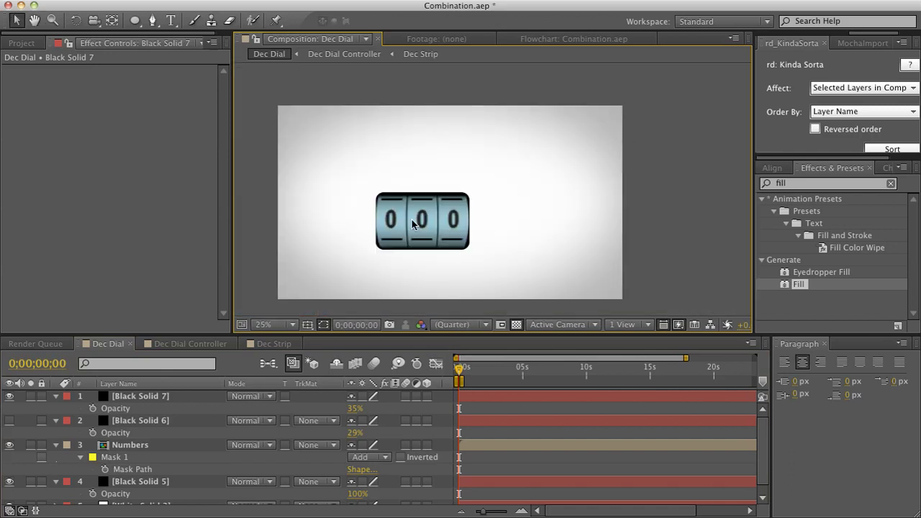
pyautogui.moveTo(412, 224); pyautogui.dragTo(464, 151)
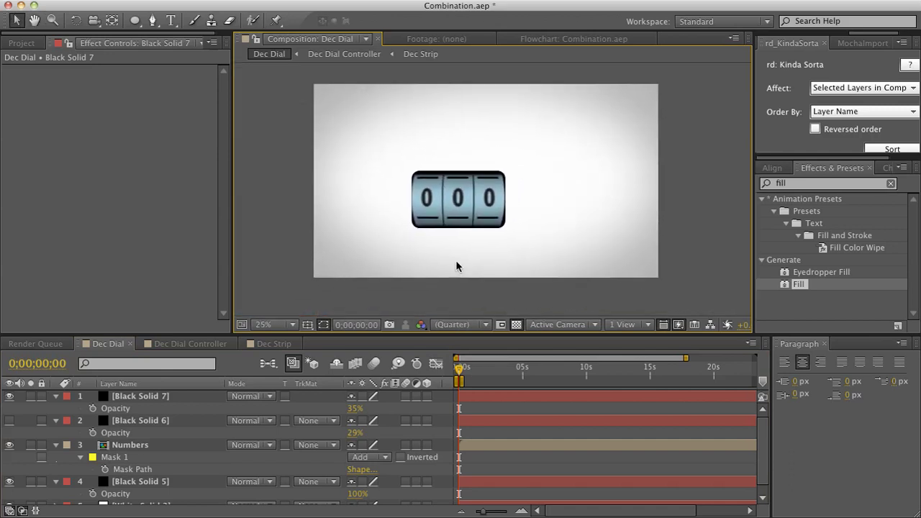
# Hide Black Solid 7, show Black Solid 6 at 42% opacity, and clear the Effects search.
pyautogui.click(10, 397)
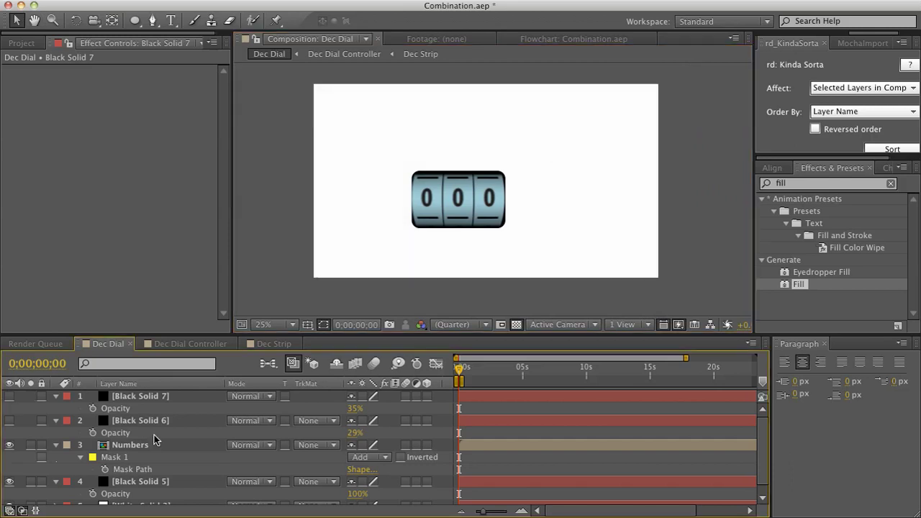
pyautogui.click(138, 422)
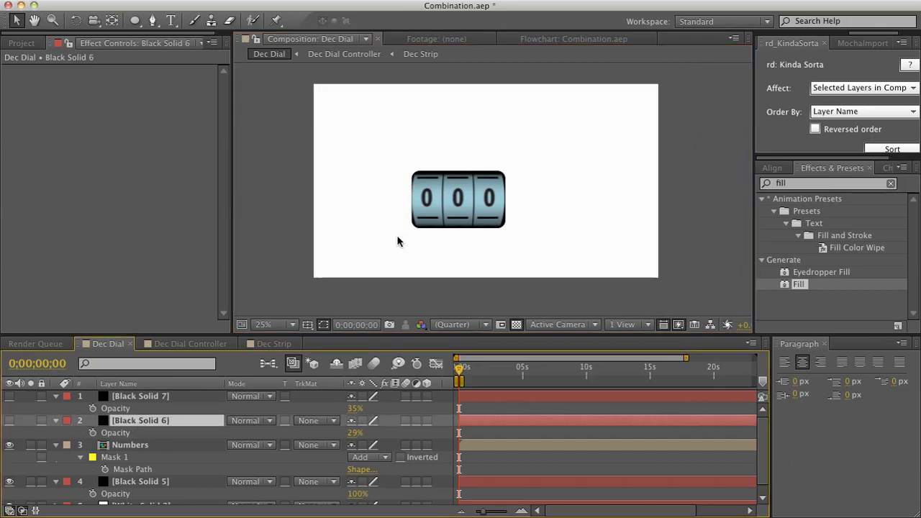
pyautogui.click(10, 420)
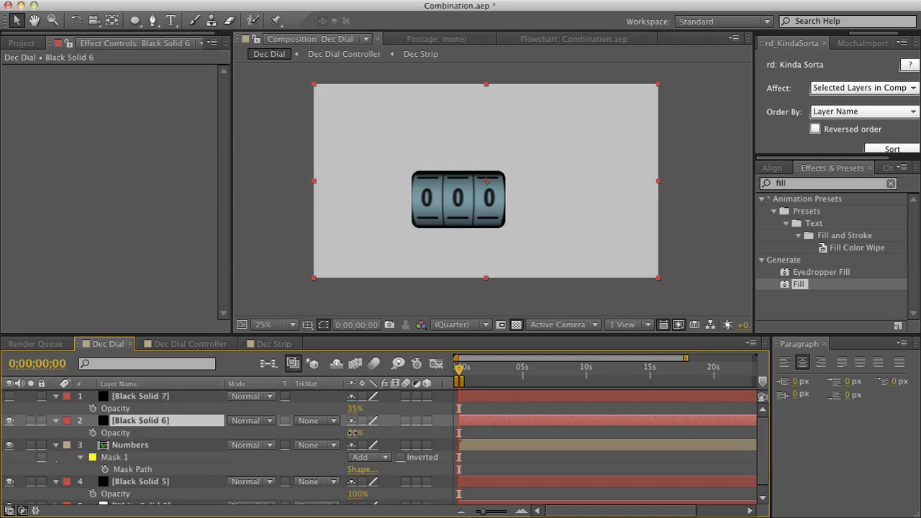
pyautogui.moveTo(353, 433); pyautogui.dragTo(905, 293)
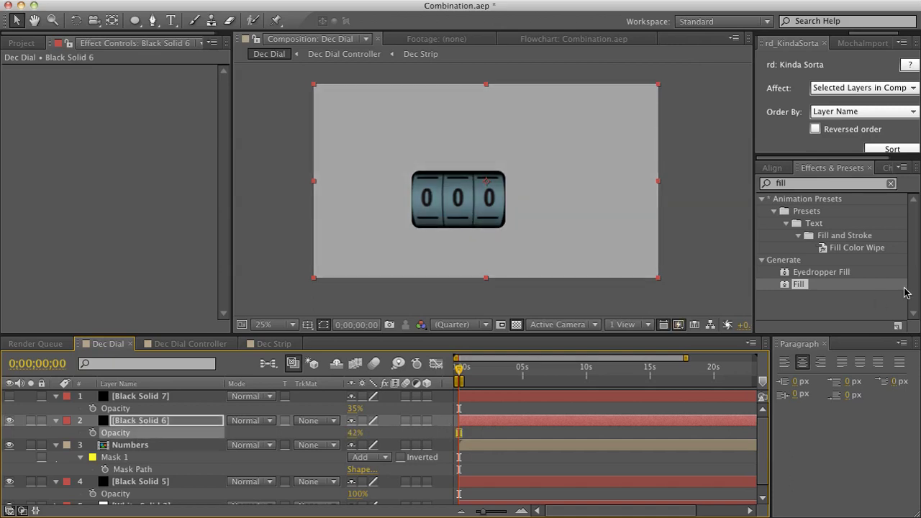
pyautogui.click(891, 184)
pyautogui.click(842, 184)
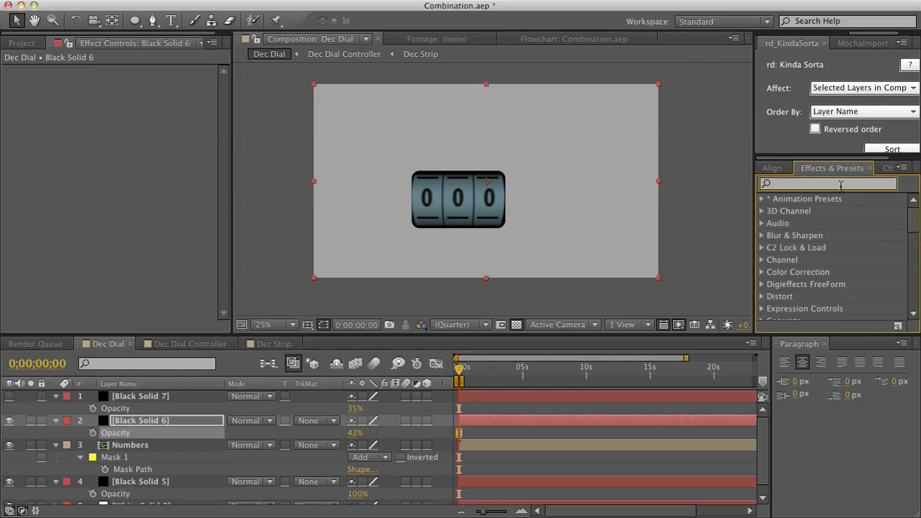
pyautogui.click(135, 20)
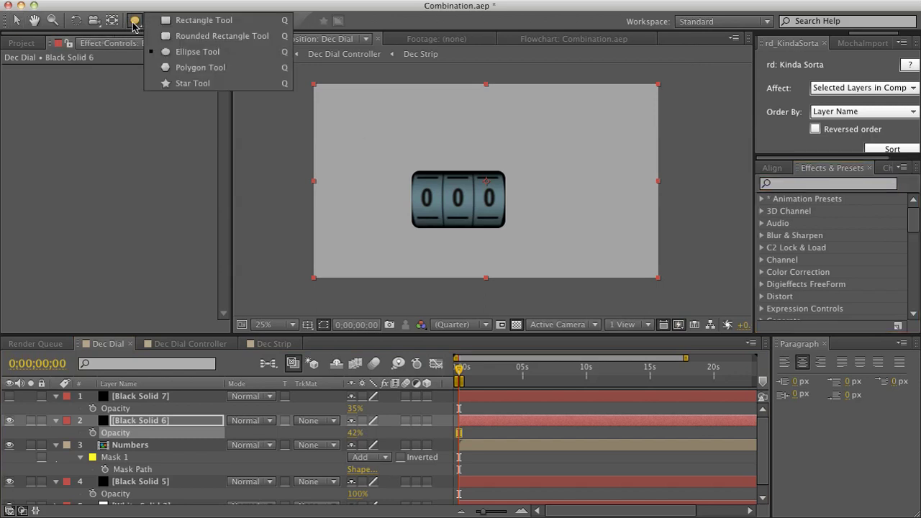
# Draw an ellipse mask around the dial on Black Solid 6, feathered 182 px.
pyautogui.click(167, 52)
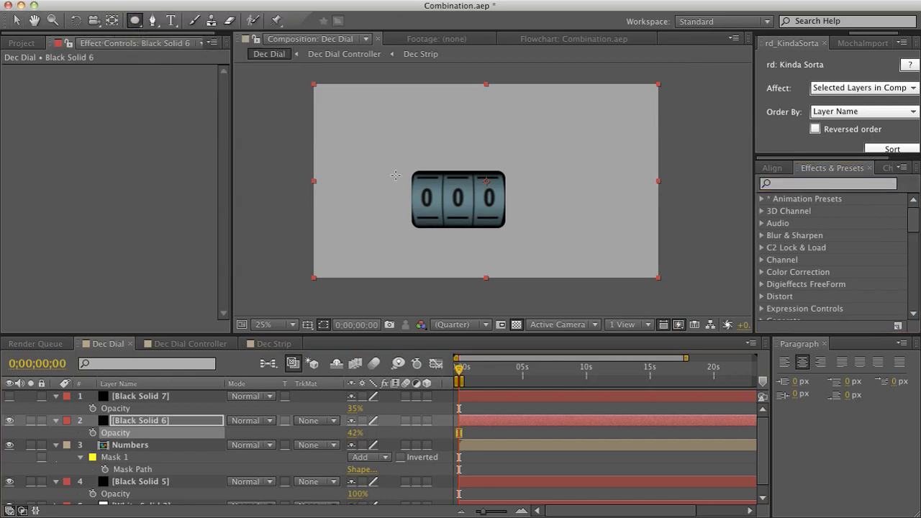
pyautogui.moveTo(399, 167); pyautogui.dragTo(514, 234)
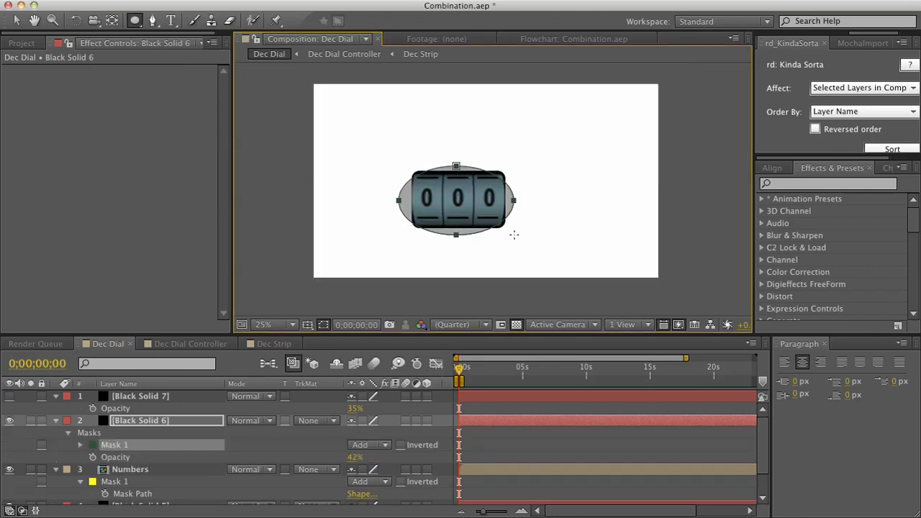
pyautogui.click(161, 427)
pyautogui.press('f')
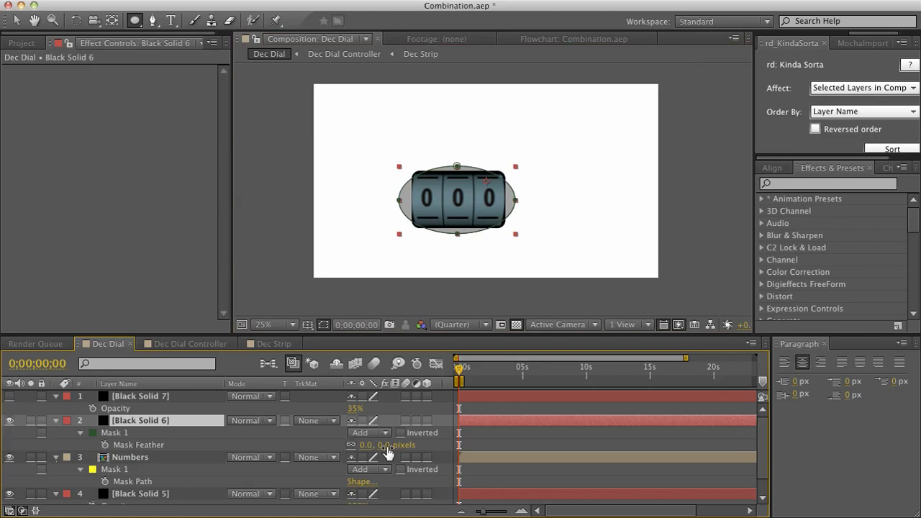
pyautogui.moveTo(369, 451); pyautogui.dragTo(472, 428)
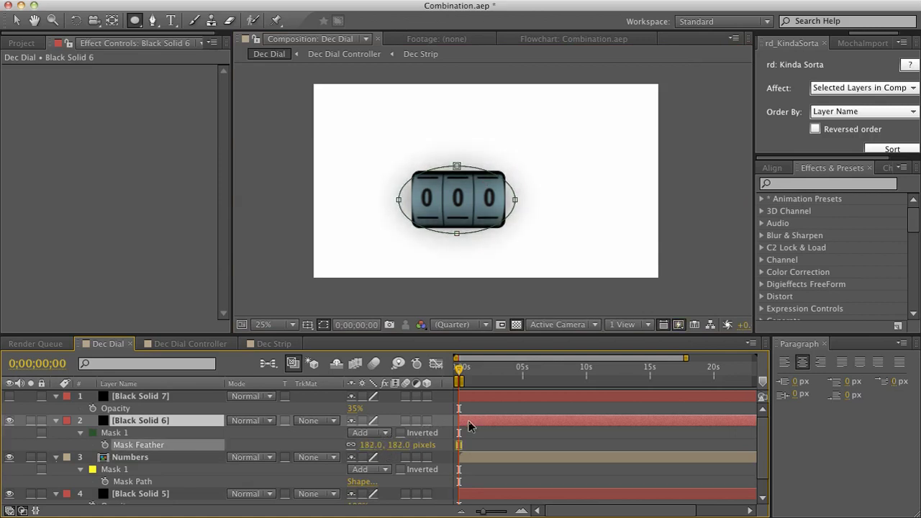
# Set Black Solid 6's opacity to 65%.
pyautogui.press('.')
pyautogui.press('t')
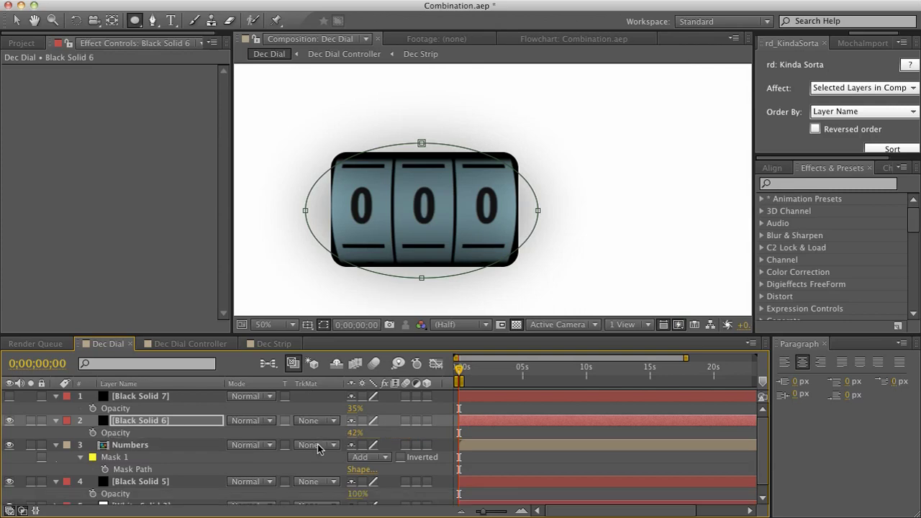
pyautogui.click(357, 432)
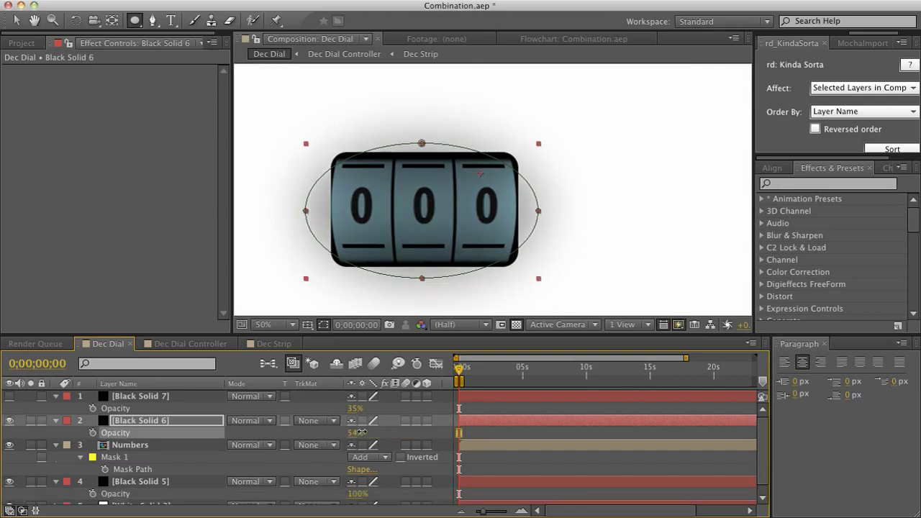
pyautogui.moveTo(364, 431); pyautogui.dragTo(366, 431)
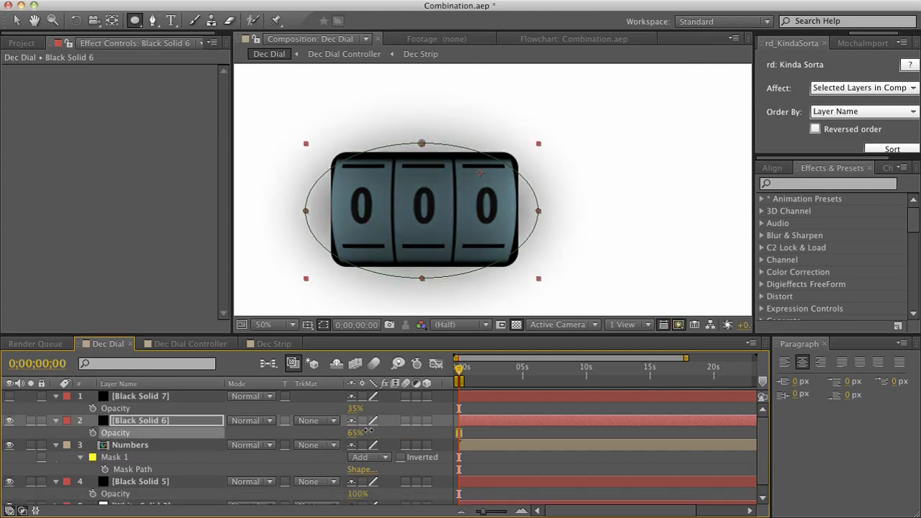
# Stretch the ellipse mask taller and wider, then move Black Solid 6 lower in the stack.
pyautogui.press('v')
pyautogui.moveTo(421, 278); pyautogui.dragTo(422, 286)
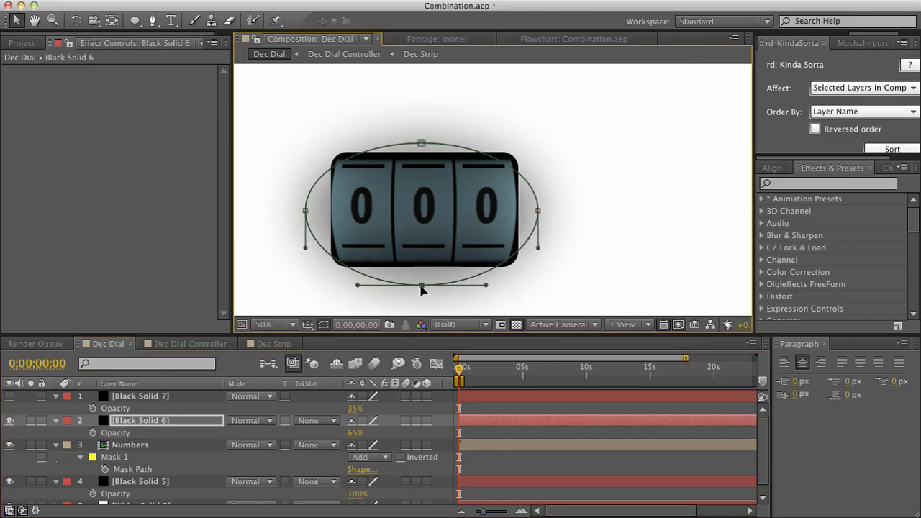
pyautogui.moveTo(421, 143); pyautogui.dragTo(422, 134)
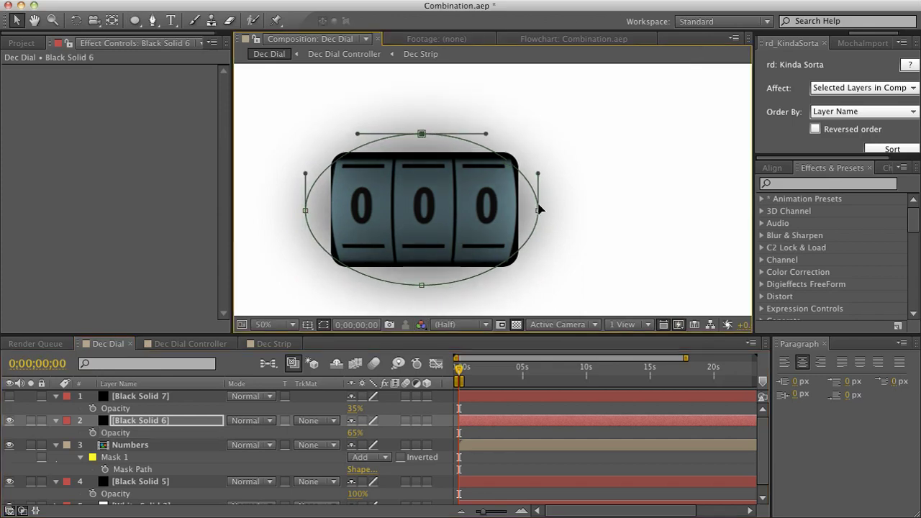
pyautogui.moveTo(538, 209); pyautogui.dragTo(542, 211)
pyautogui.moveTo(306, 211); pyautogui.dragTo(302, 211)
pyautogui.click(429, 422)
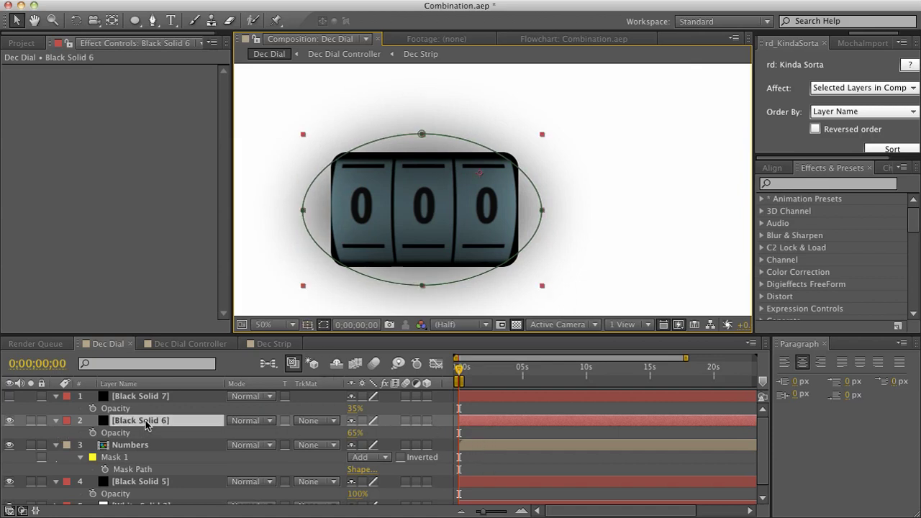
pyautogui.moveTo(145, 425); pyautogui.dragTo(148, 449)
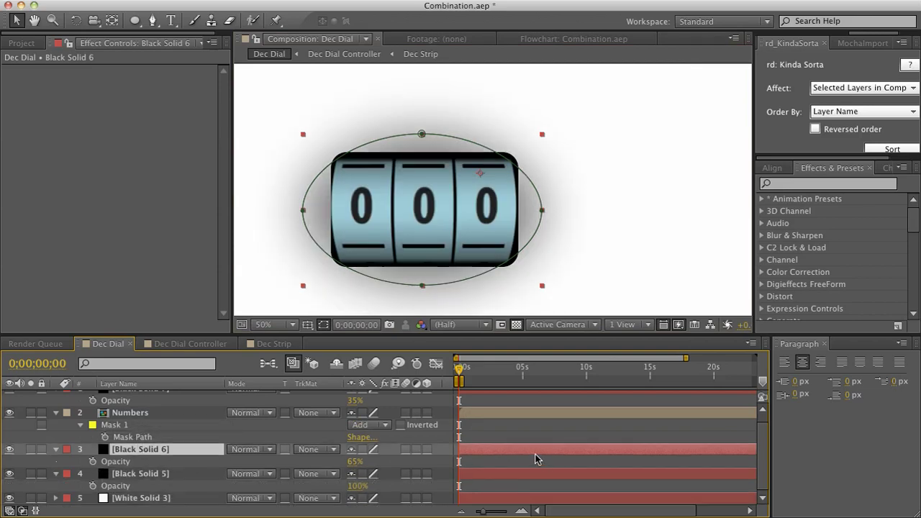
# Lower the Black Solid 6 shadow to 40% opacity and recentre the view on the dial.
pyautogui.click(496, 428)
pyautogui.press(',')
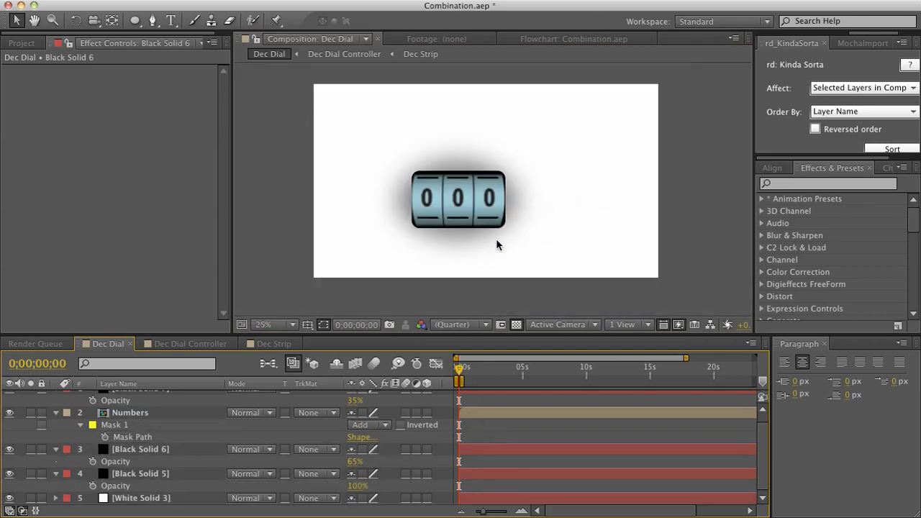
pyautogui.press('.')
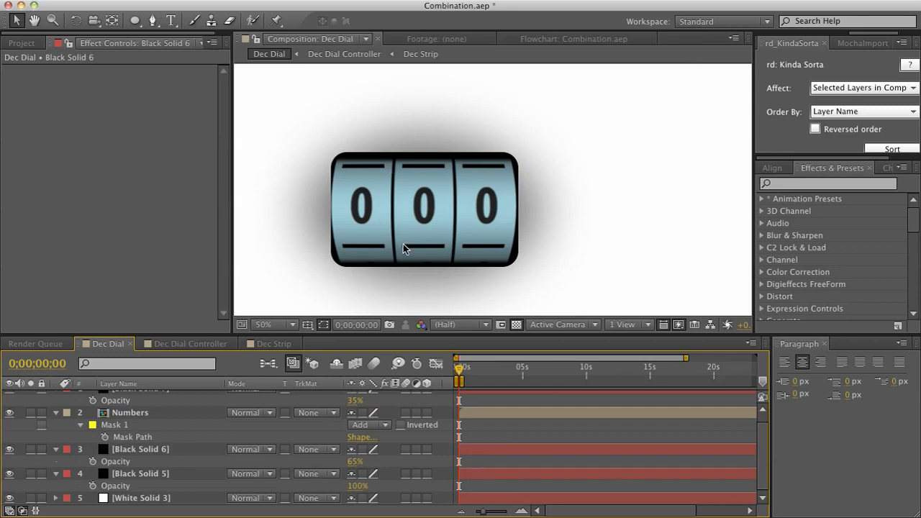
pyautogui.press(',')
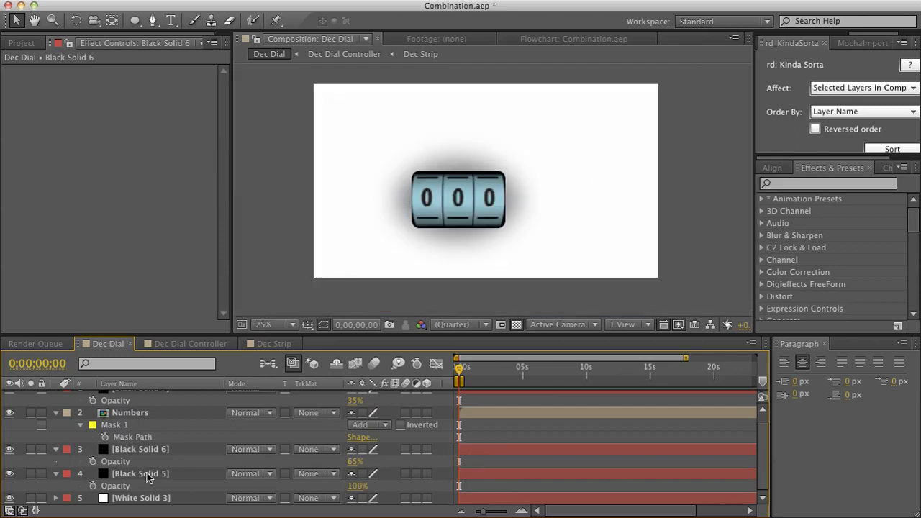
pyautogui.click(147, 449)
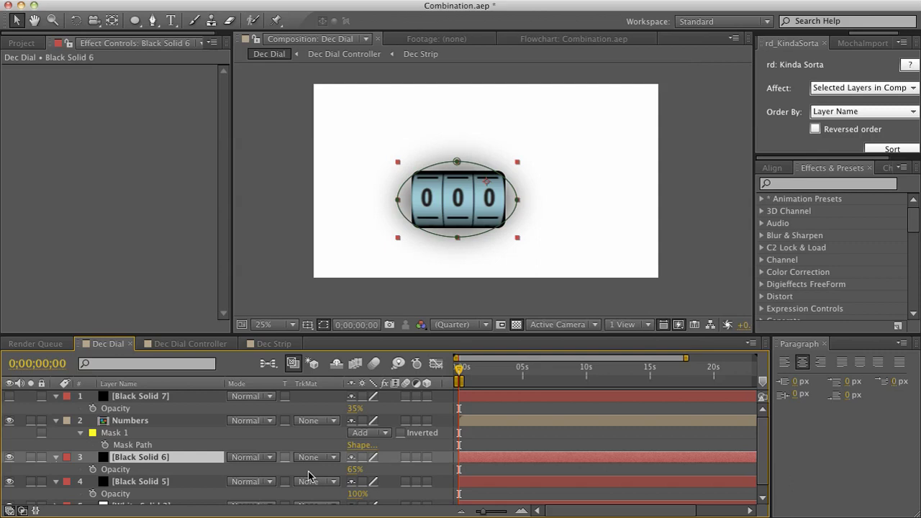
pyautogui.click(354, 469)
pyautogui.write('40')
pyautogui.press('Return')
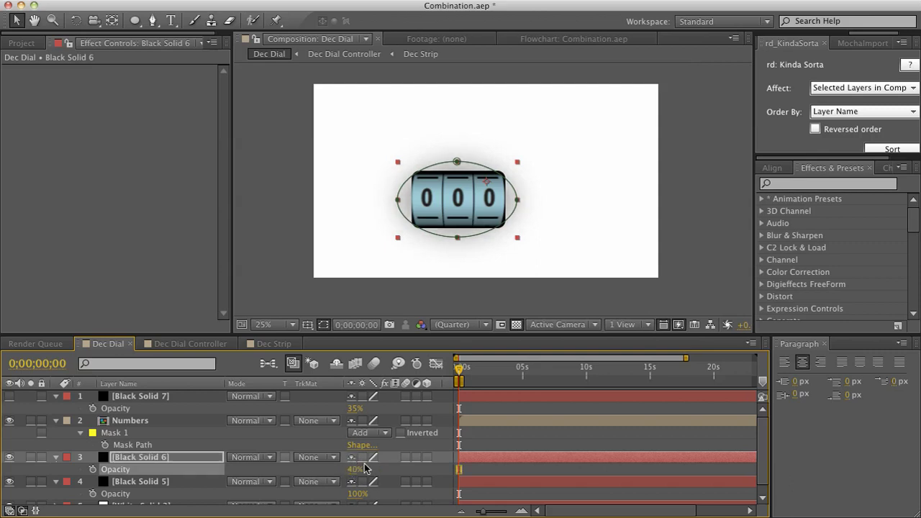
pyautogui.click(537, 439)
pyautogui.press('.')
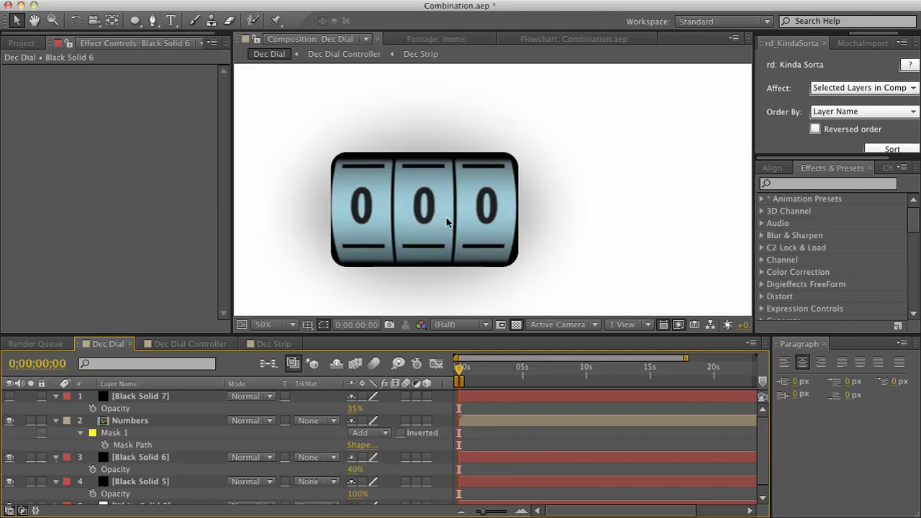
pyautogui.moveTo(446, 217)
pyautogui.mouseDown()
pyautogui.moveTo(481, 194)
pyautogui.moveTo(455, 215)
pyautogui.mouseUp()
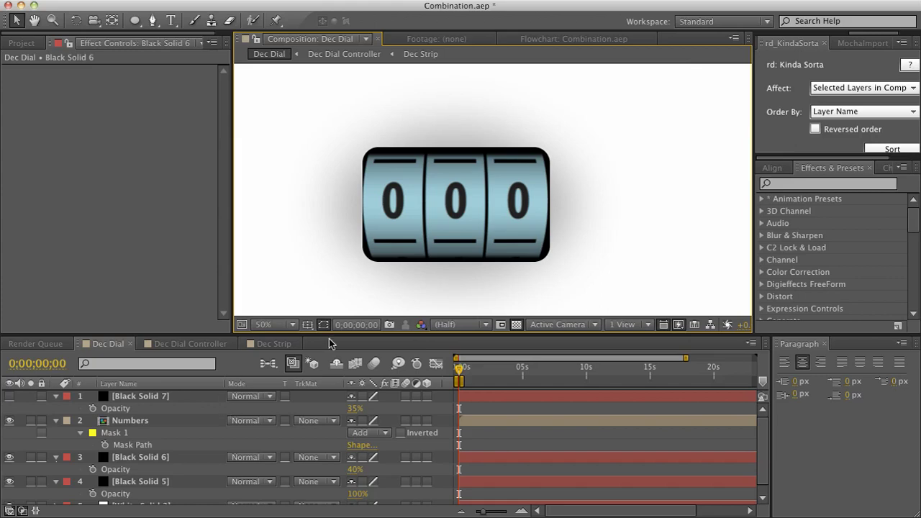
# Go from Dec Strip via Dec Dial Controller to Dec Dial and review the shadowed dial.
pyautogui.click(275, 344)
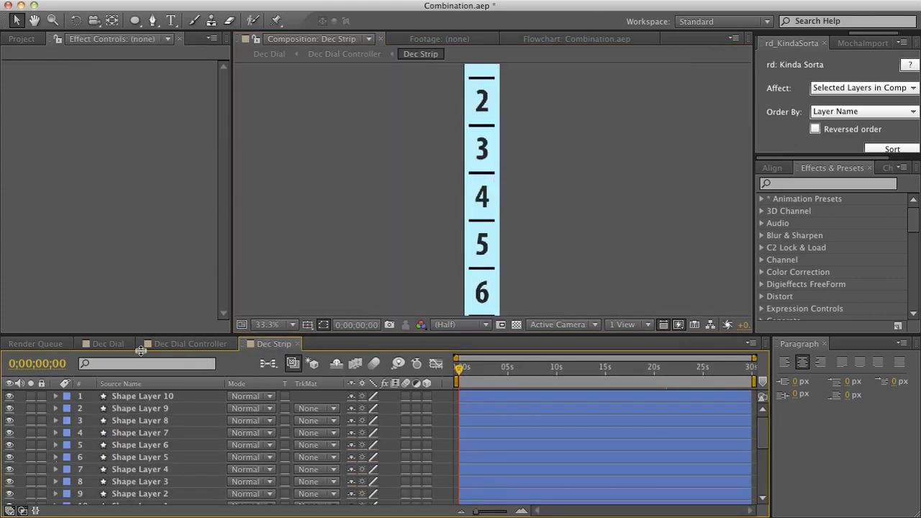
pyautogui.click(181, 346)
pyautogui.click(119, 343)
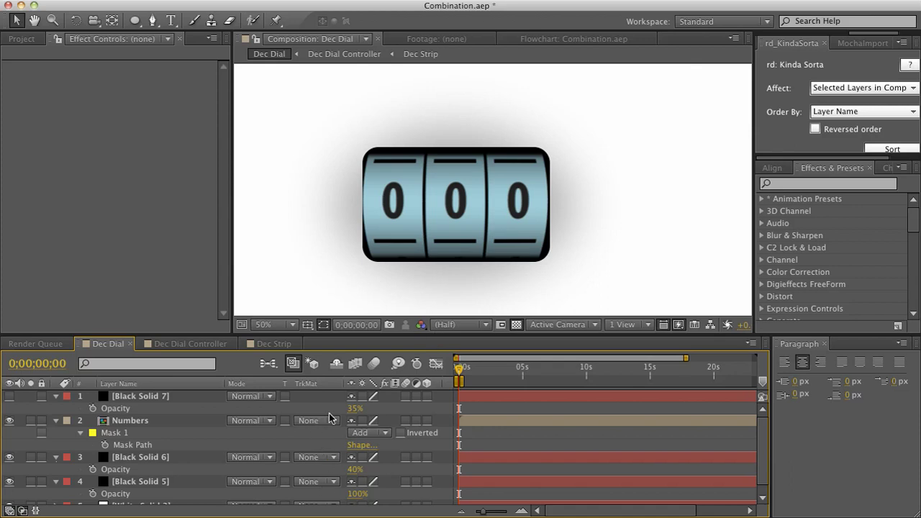
pyautogui.press(',')
pyautogui.press('.')
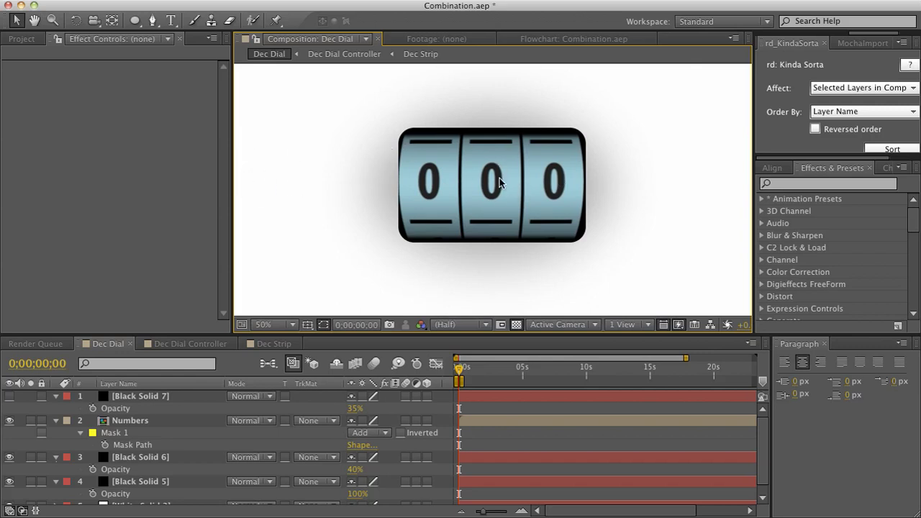
pyautogui.press(',')
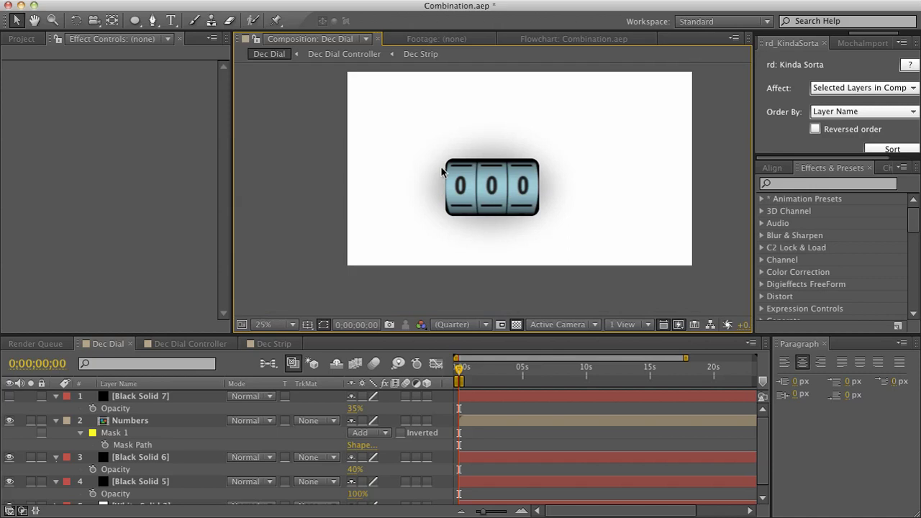